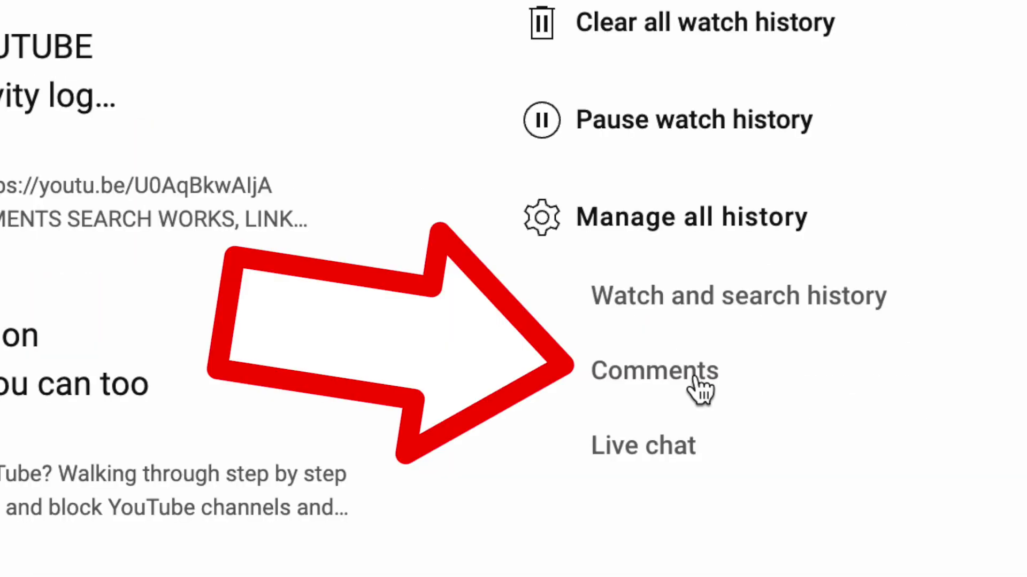
View your YouTube comments history under Comments in Google My Activity
{"action": "left_click", "coordinate": [700, 389]}
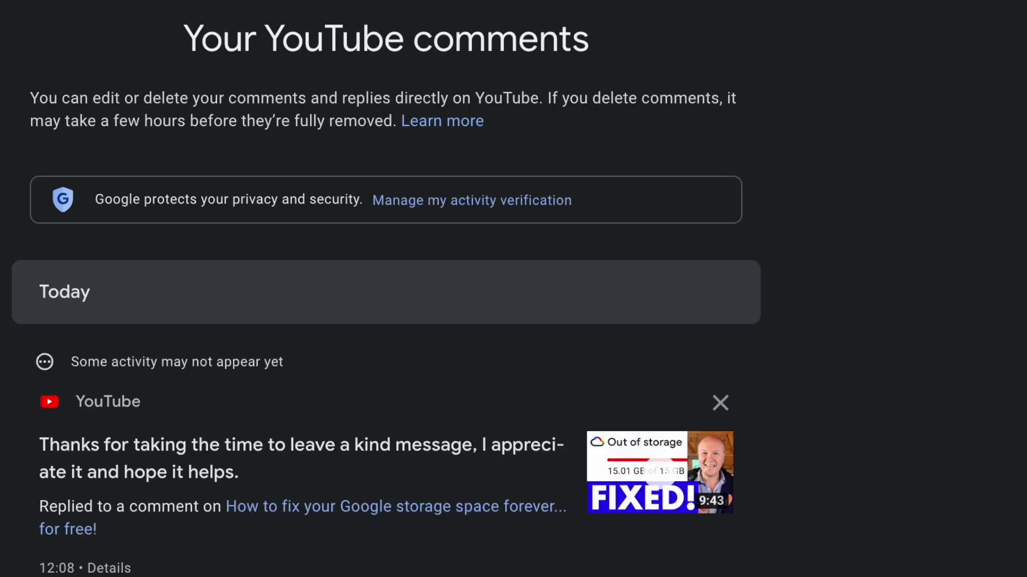
{"action": "scroll", "coordinate": [385, 289], "scroll_direction": "down", "scroll_amount": 15}
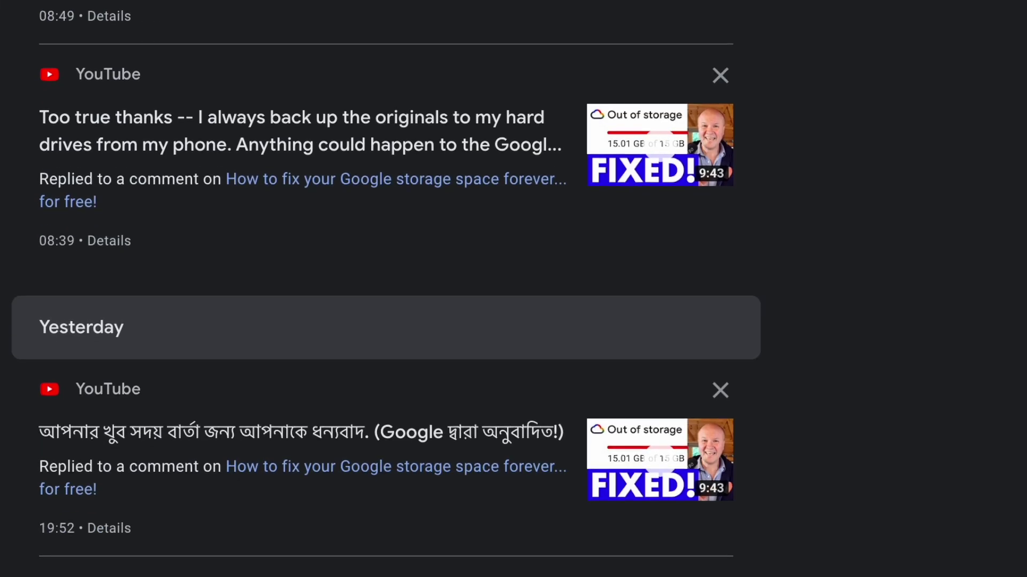
{"action": "scroll", "coordinate": [385, 289], "scroll_direction": "down", "scroll_amount": 20}
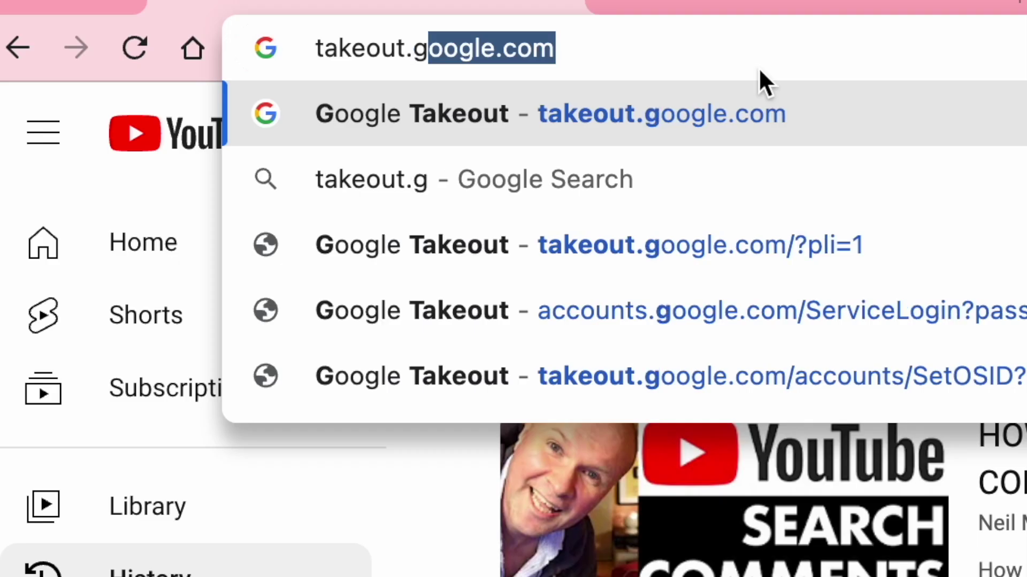
Load takeout.google.com and scroll down the list of Takeout products
{"action": "type", "text": "oogle.com"}
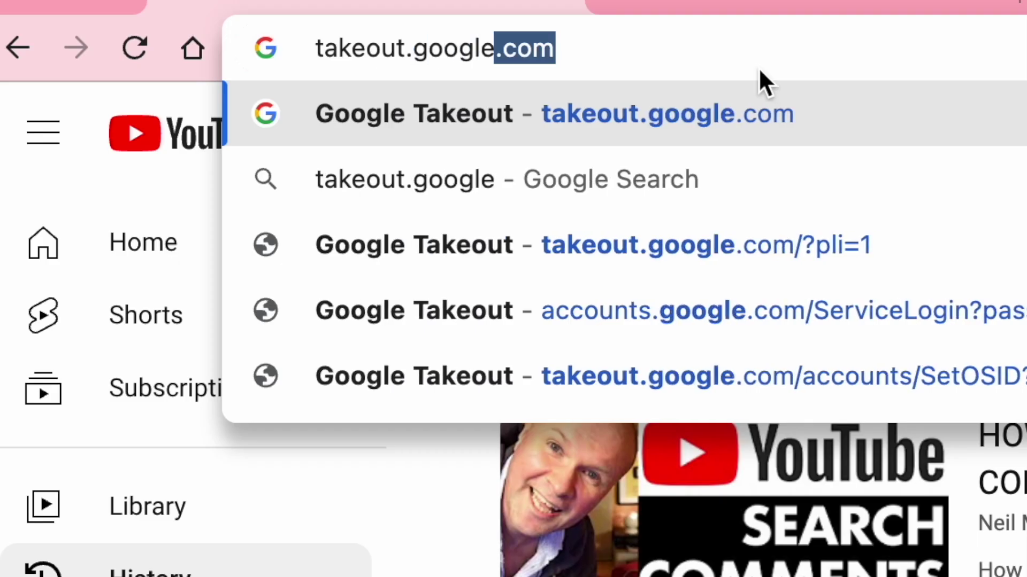
{"action": "key", "text": "Return"}
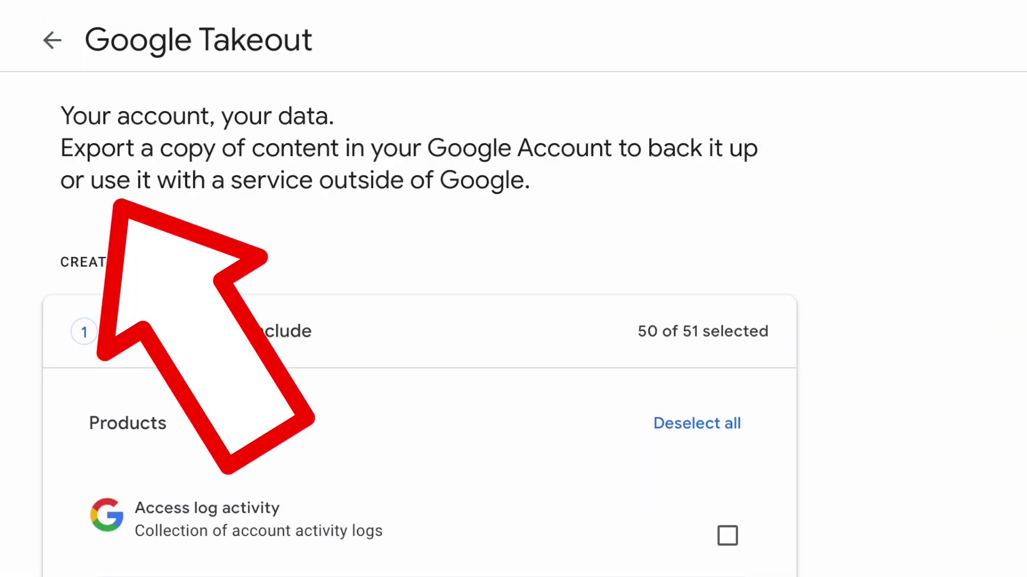
{"action": "scroll", "coordinate": [211, 168], "scroll_direction": "down", "scroll_amount": 20}
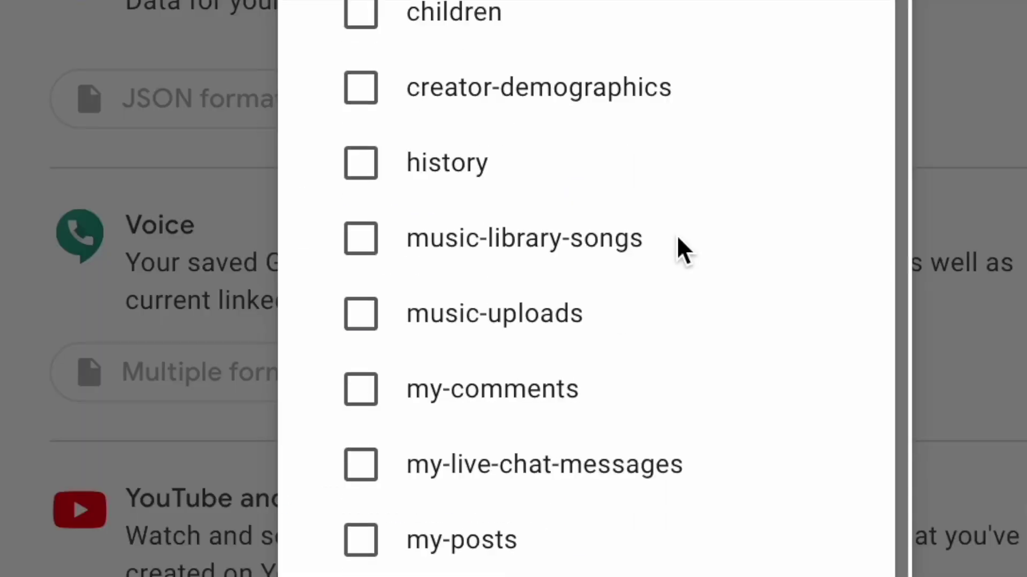
{"action": "scroll", "coordinate": [676, 248], "scroll_direction": "down", "scroll_amount": 1}
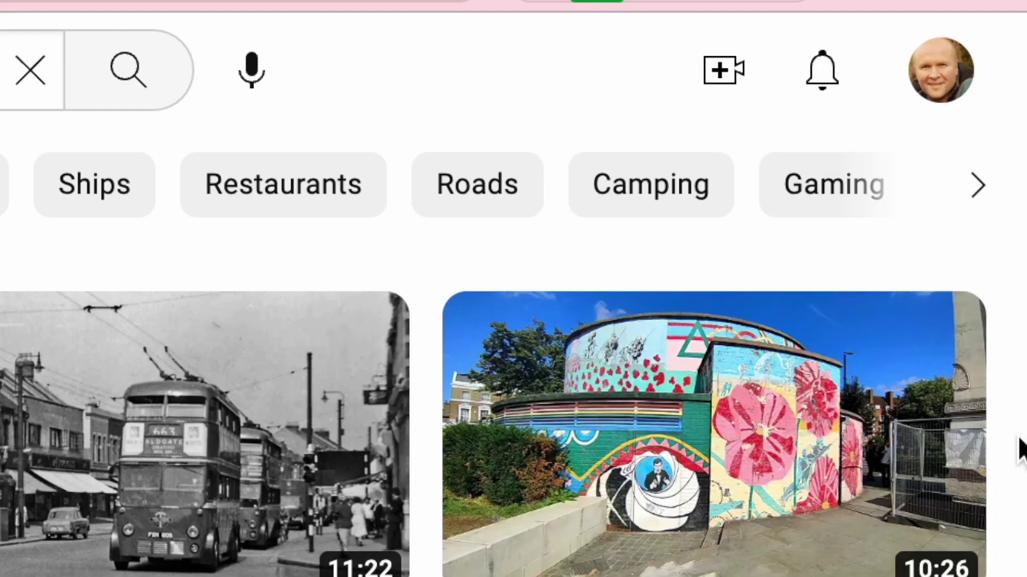
Check the latest YouTube notifications from the bell icon
{"action": "left_click", "coordinate": [858, 86]}
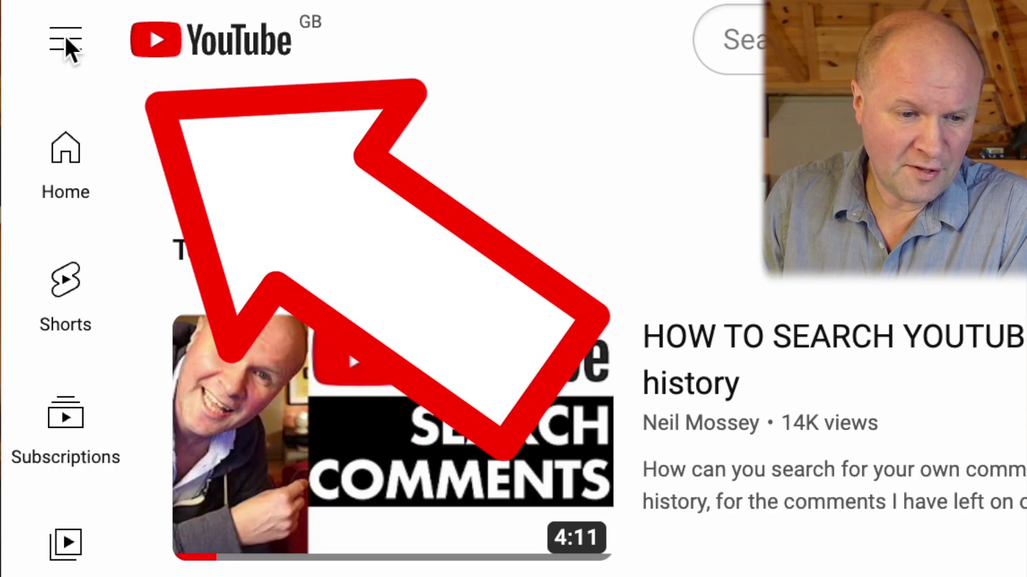
Go to the YouTube History page from the expanded navigation sidebar
{"action": "left_click", "coordinate": [66, 42]}
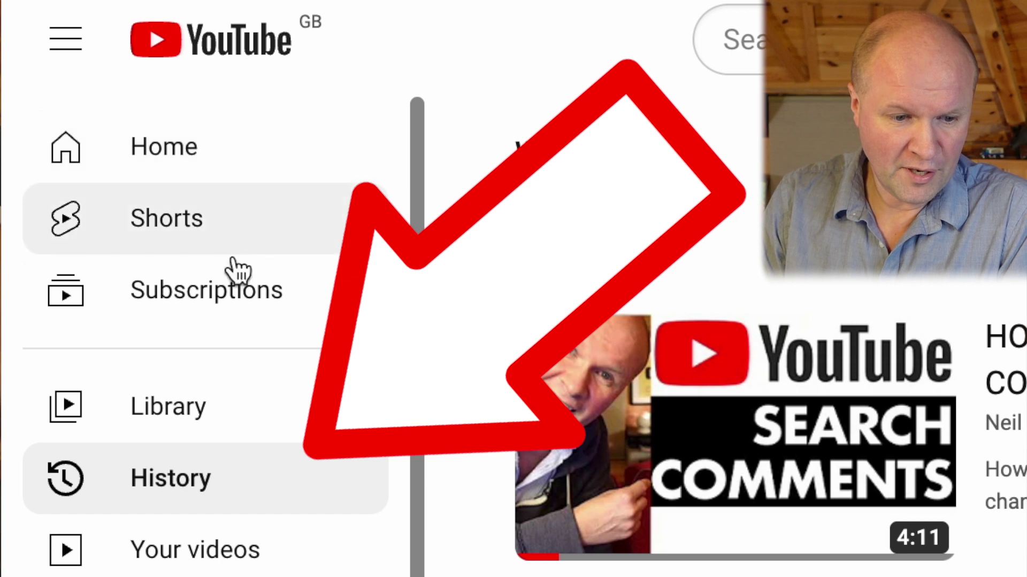
{"action": "left_click", "coordinate": [276, 507]}
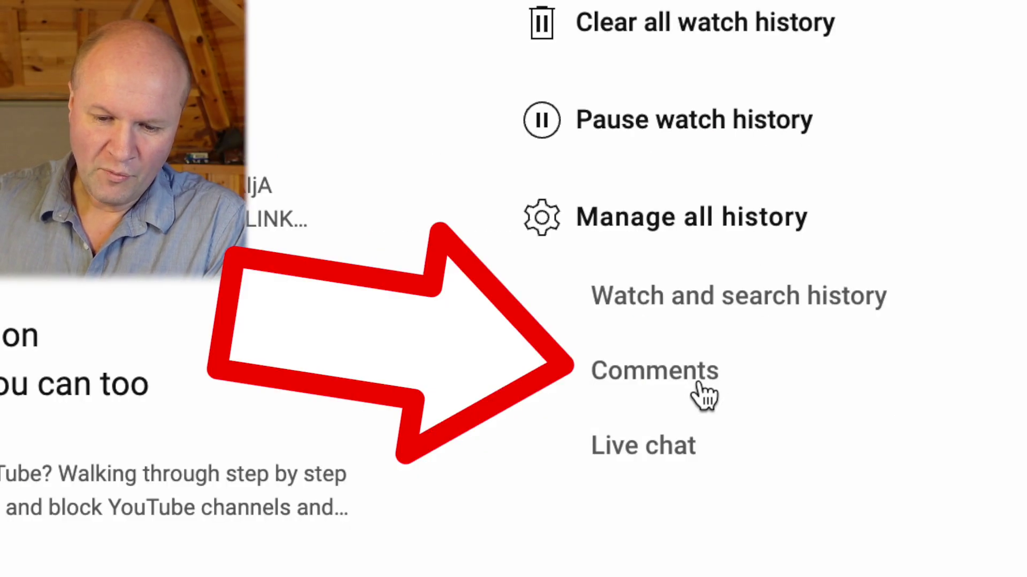
Open Comments under Manage all history to list your YouTube comments in My Activity
{"action": "left_click", "coordinate": [695, 378]}
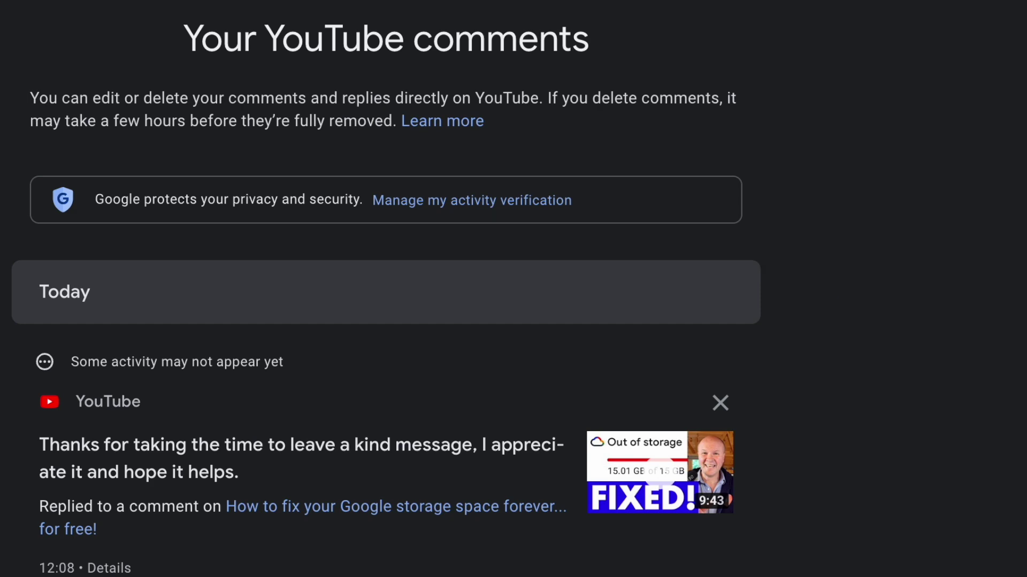
{"action": "scroll", "coordinate": [374, 300], "scroll_direction": "down", "scroll_amount": 15}
{"action": "scroll", "coordinate": [374, 299], "scroll_direction": "down", "scroll_amount": 20}
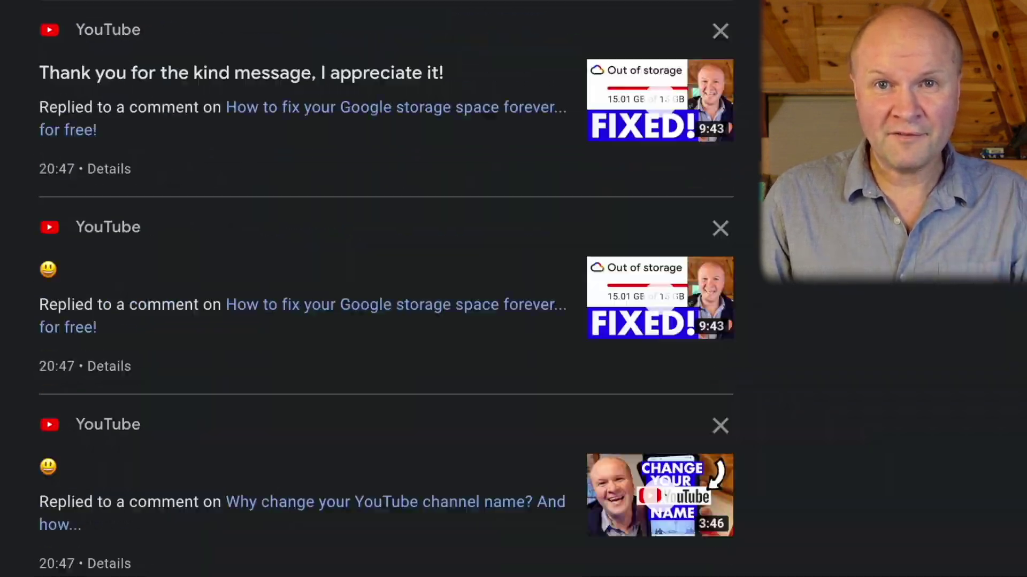
{"action": "scroll", "coordinate": [374, 299], "scroll_direction": "down", "scroll_amount": 20}
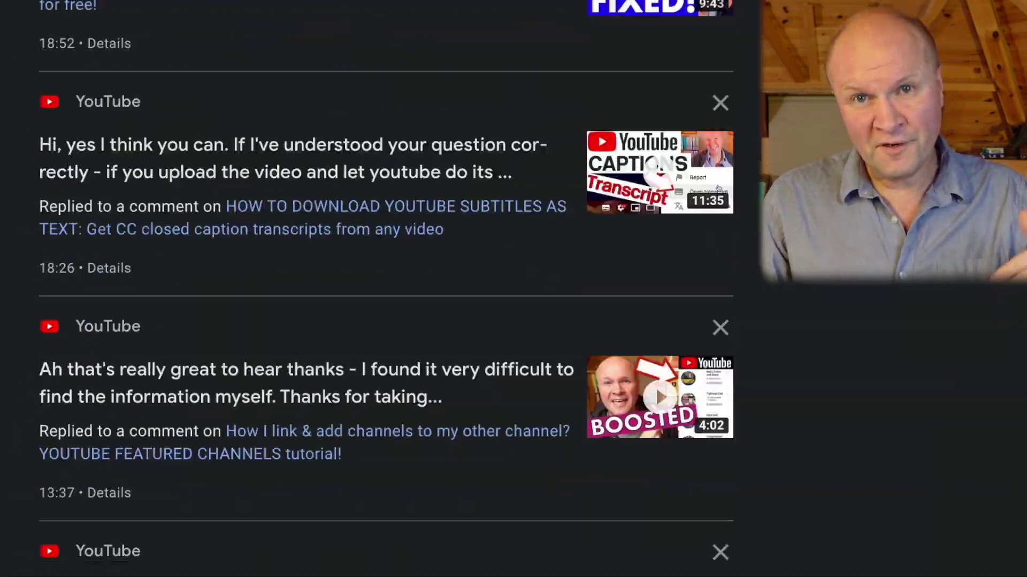
{"action": "scroll", "coordinate": [374, 289], "scroll_direction": "down", "scroll_amount": 20}
{"action": "scroll", "coordinate": [374, 288], "scroll_direction": "down", "scroll_amount": 20}
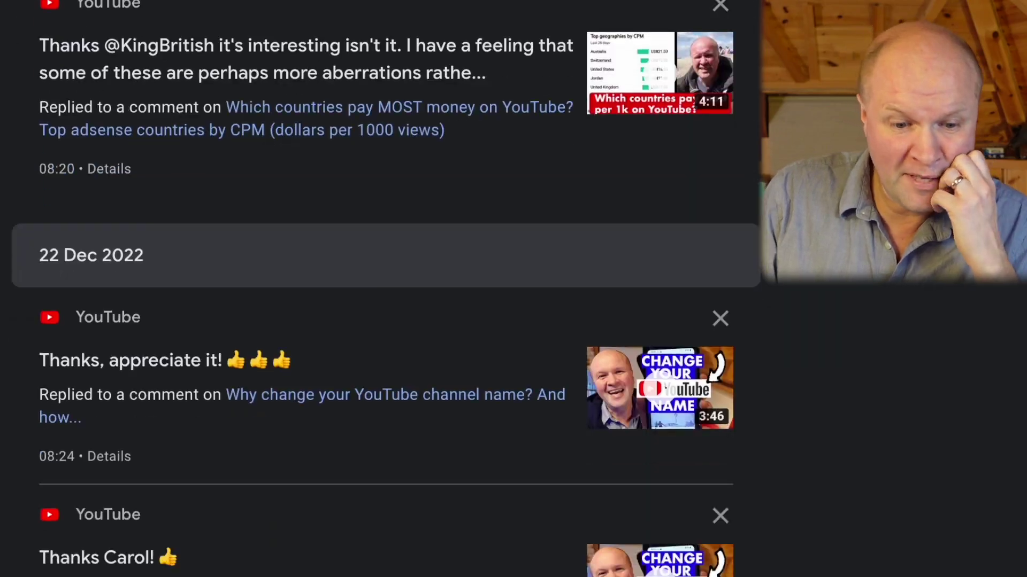
{"action": "scroll", "coordinate": [375, 288], "scroll_direction": "down", "scroll_amount": 10}
{"action": "scroll", "coordinate": [374, 289], "scroll_direction": "down", "scroll_amount": 15}
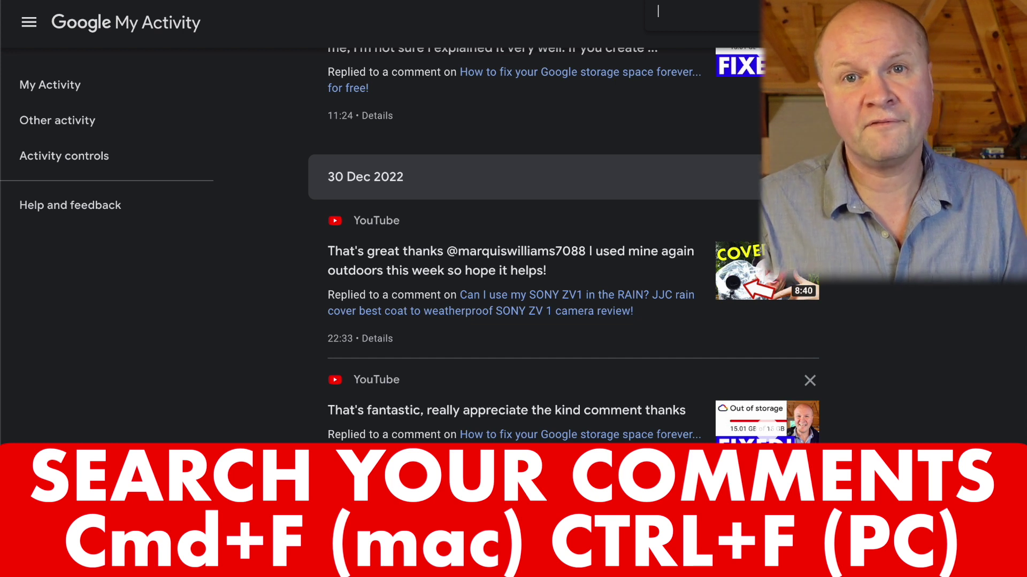
Search the comments list for 'RPM' with the browser's find
{"action": "scroll", "coordinate": [1016, 300], "scroll_direction": "down", "scroll_amount": 3}
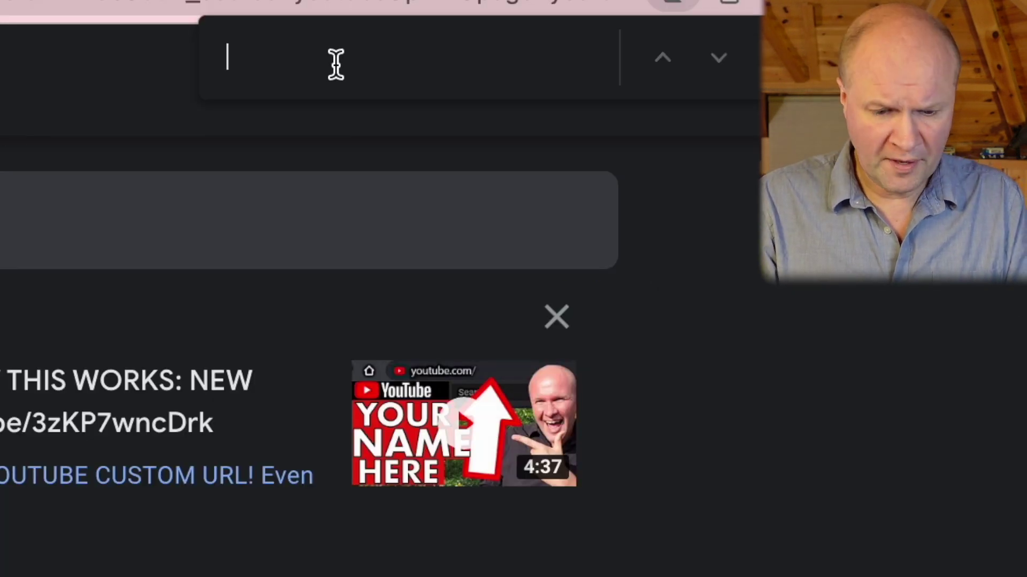
{"action": "type", "text": "M"}
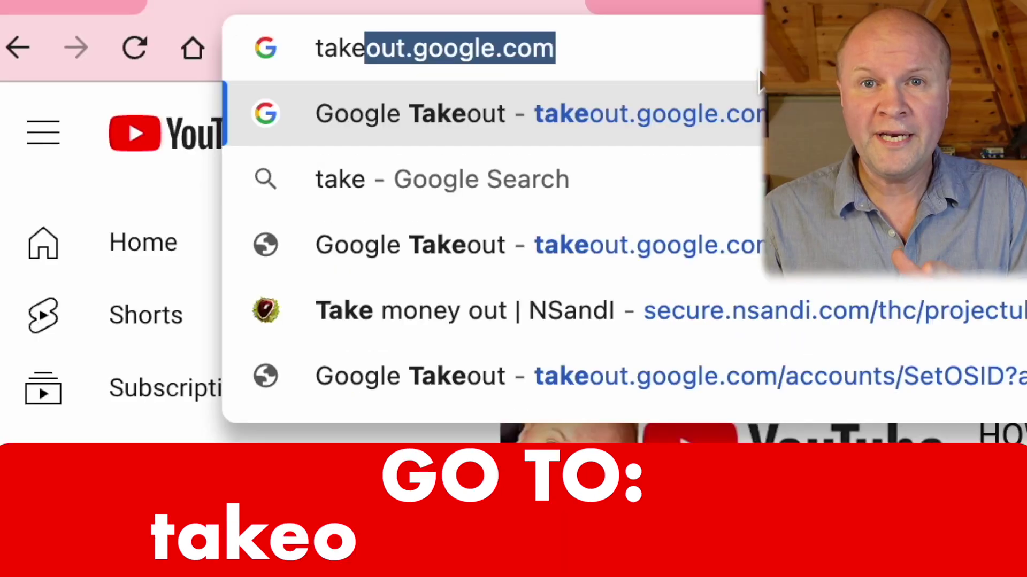
Load takeout.google.com from the Chrome address bar
{"action": "type", "text": "out"}
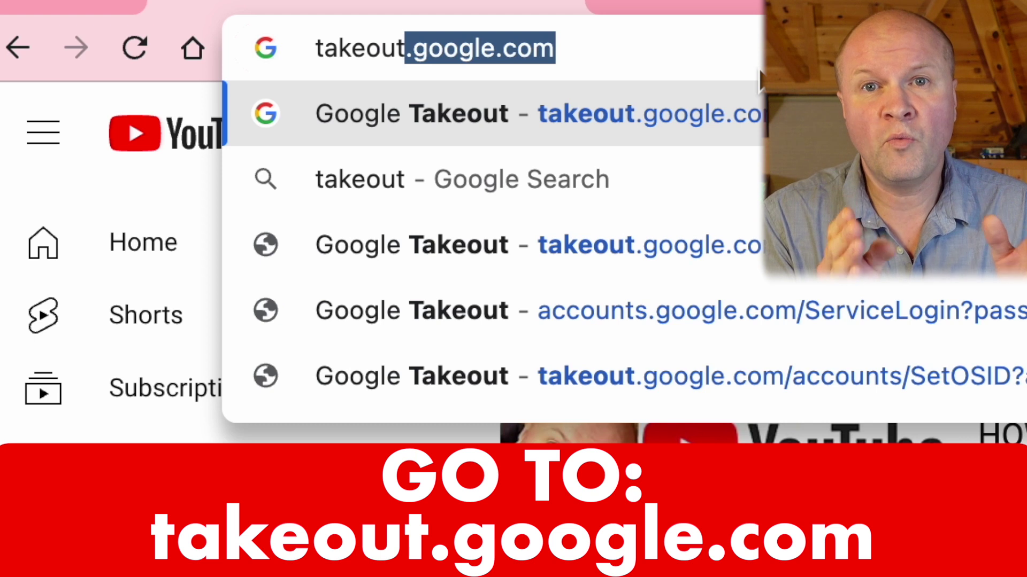
{"action": "type", "text": ".google.com"}
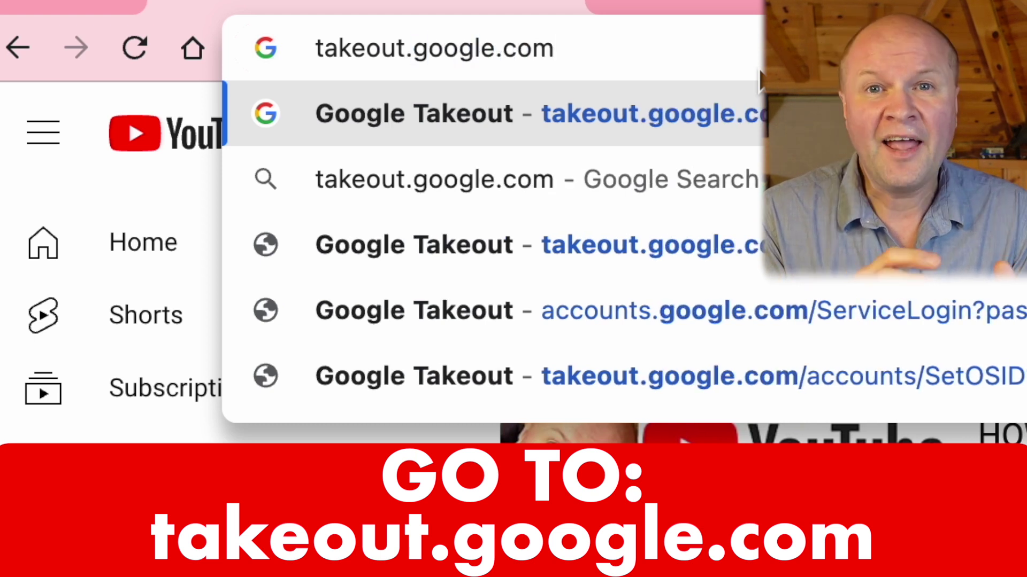
{"action": "key", "text": "Return"}
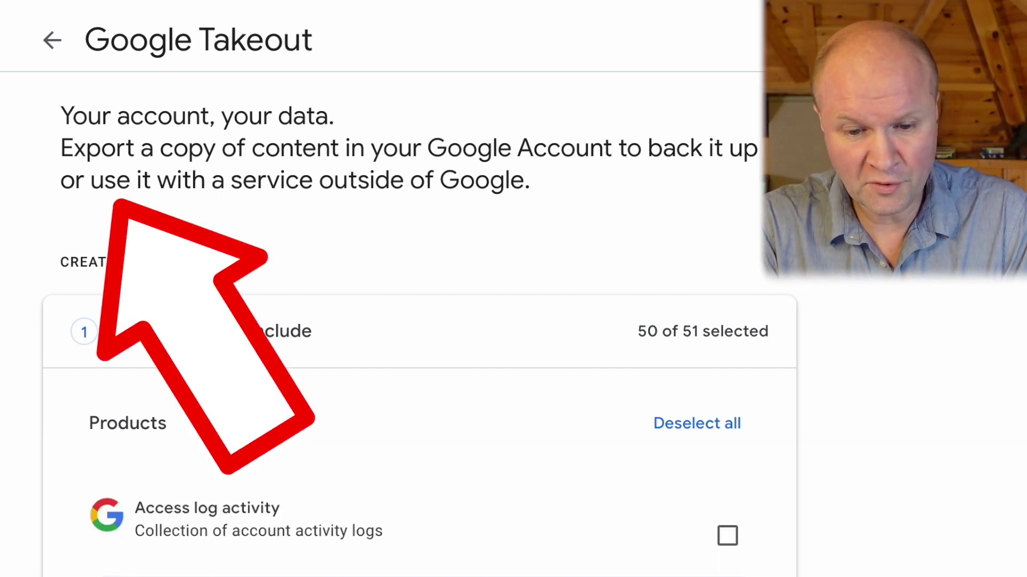
Deselect all 51 products in the new Takeout export
{"action": "scroll", "coordinate": [267, 205], "scroll_direction": "down", "scroll_amount": 20}
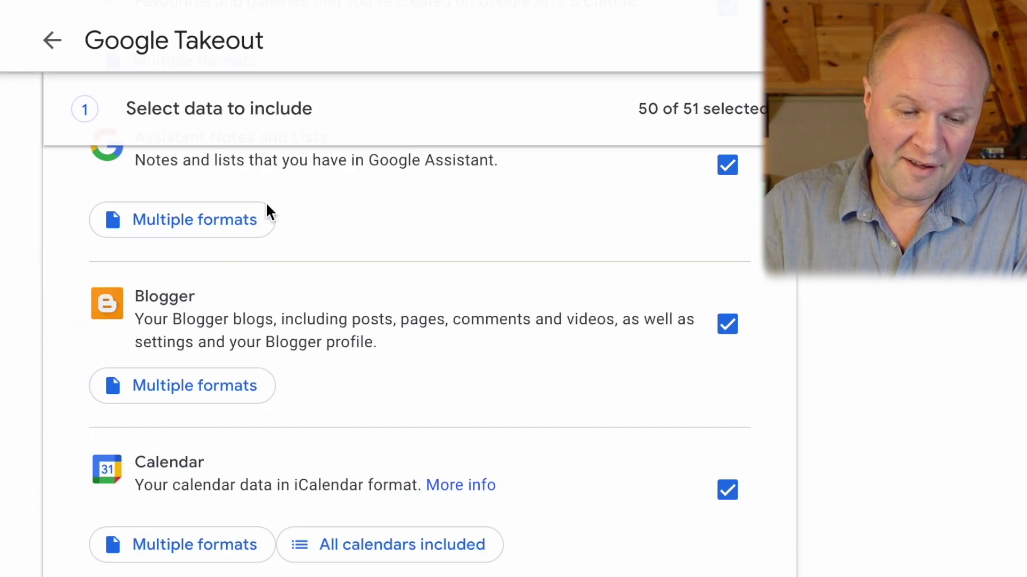
{"action": "scroll", "coordinate": [267, 205], "scroll_direction": "down", "scroll_amount": 20}
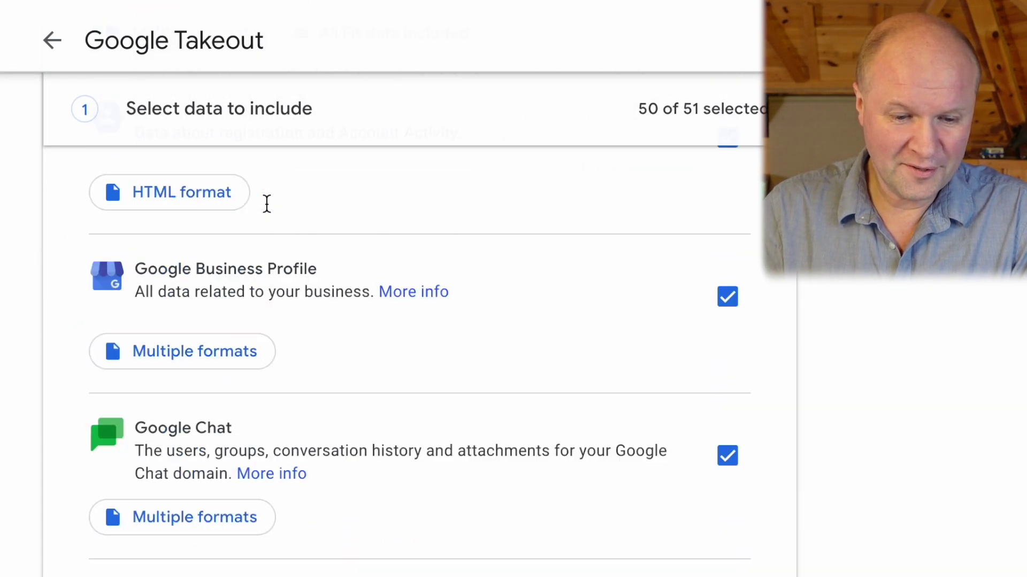
{"action": "scroll", "coordinate": [265, 202], "scroll_direction": "down", "scroll_amount": 20}
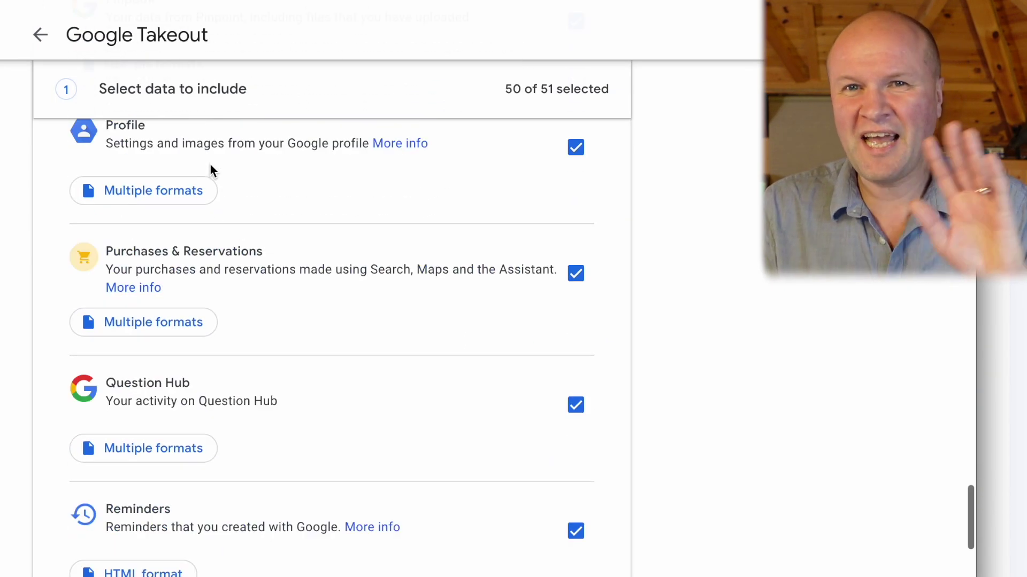
{"action": "scroll", "coordinate": [211, 169], "scroll_direction": "down", "scroll_amount": 15}
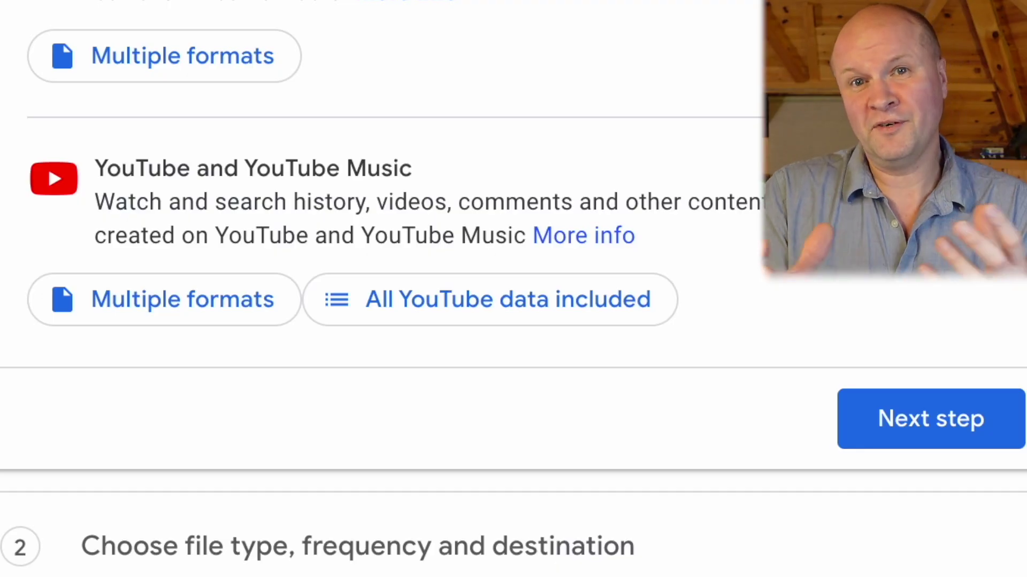
{"action": "scroll", "coordinate": [864, 351], "scroll_direction": "up", "scroll_amount": 10}
{"action": "scroll", "coordinate": [864, 345], "scroll_direction": "up", "scroll_amount": 15}
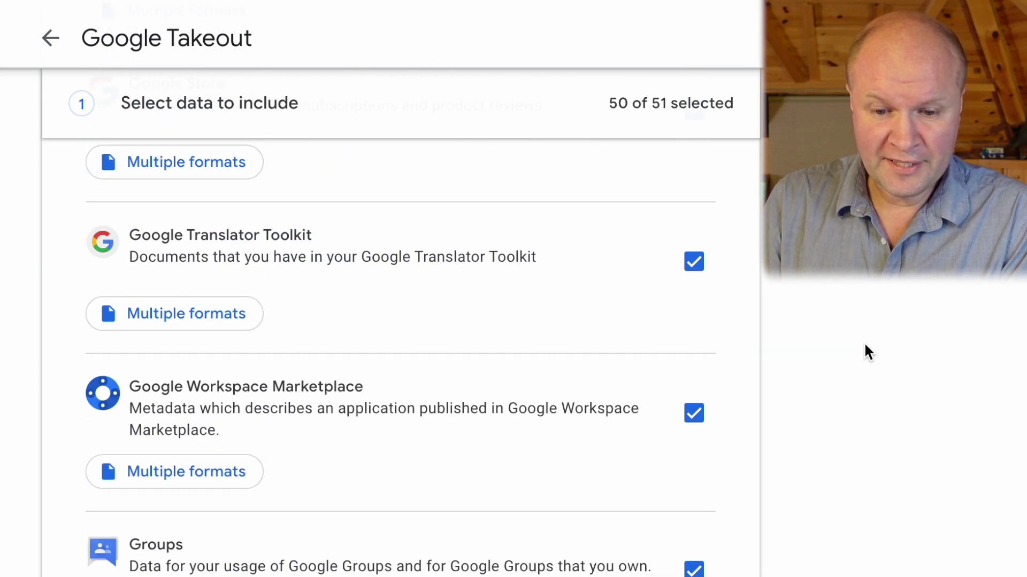
{"action": "scroll", "coordinate": [865, 345], "scroll_direction": "up", "scroll_amount": 15}
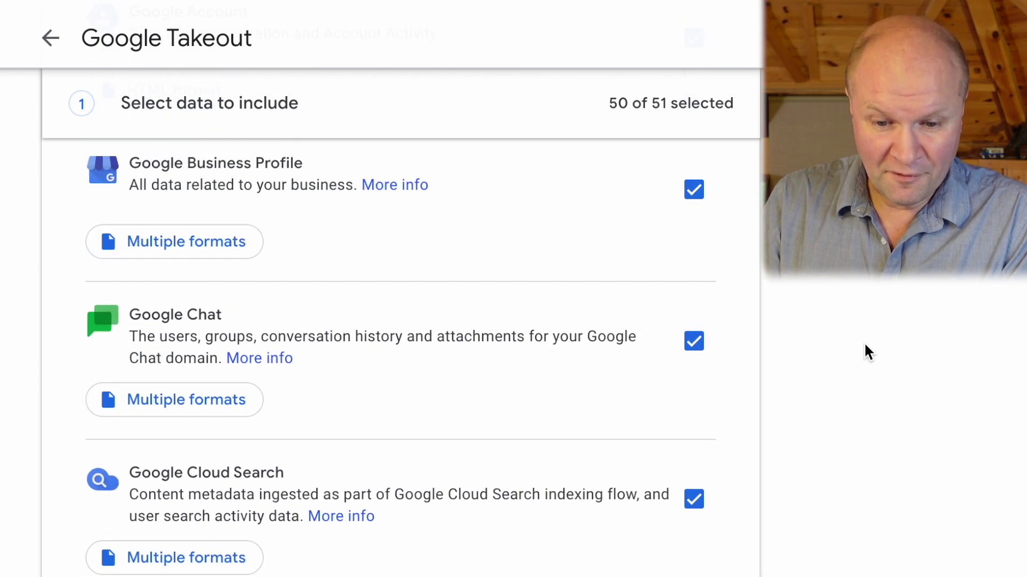
{"action": "scroll", "coordinate": [864, 345], "scroll_direction": "up", "scroll_amount": 15}
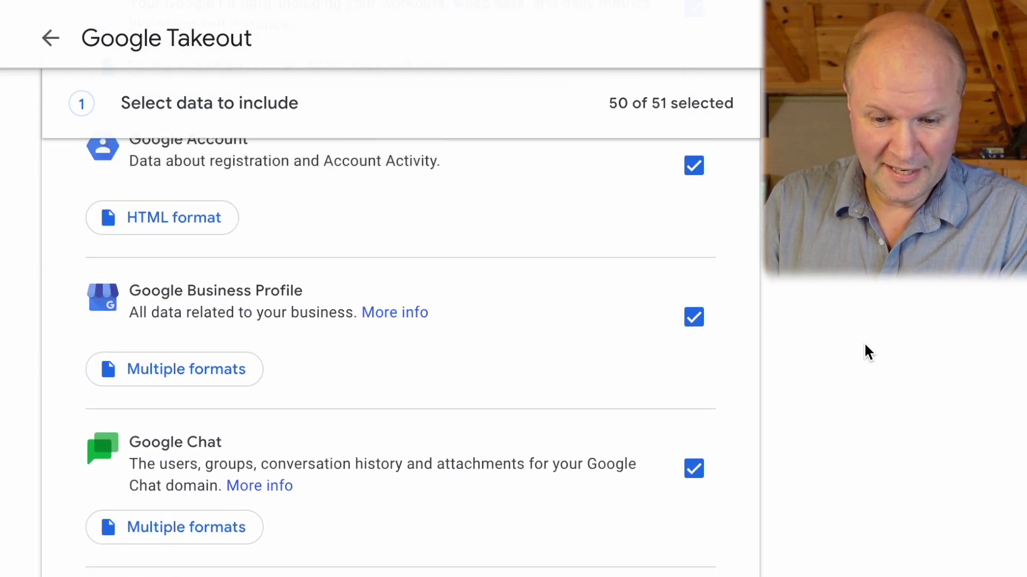
{"action": "scroll", "coordinate": [864, 342], "scroll_direction": "down", "scroll_amount": 1}
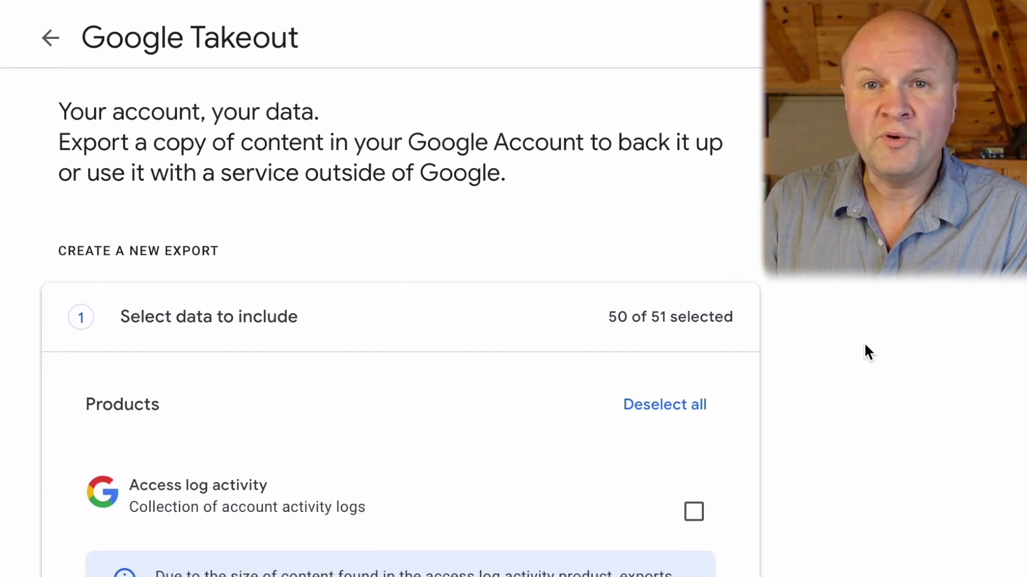
{"action": "left_click", "coordinate": [680, 417]}
Include YouTube and YouTube Music and bring up its data category choices
{"action": "scroll", "coordinate": [817, 407], "scroll_direction": "down", "scroll_amount": 20}
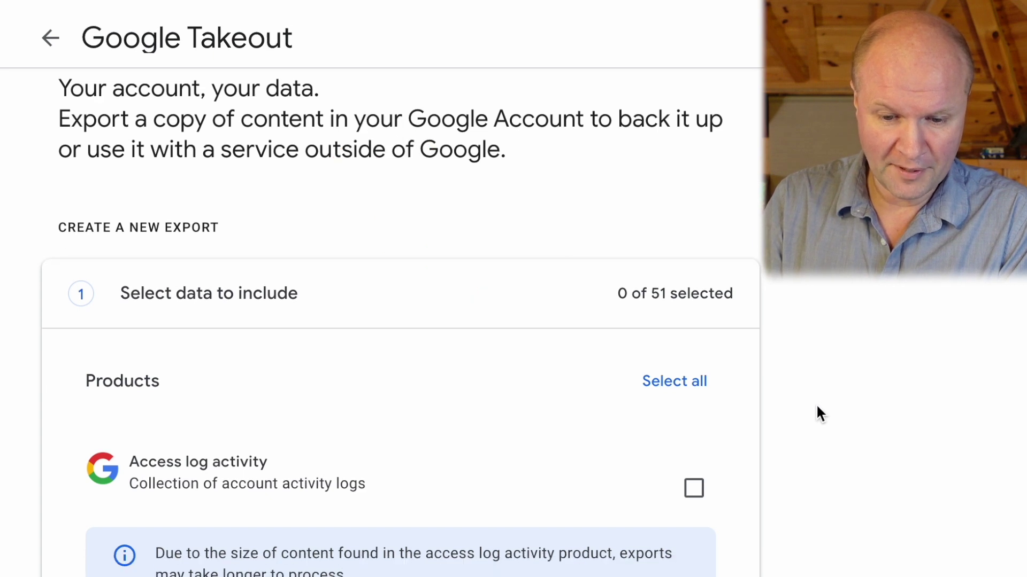
{"action": "scroll", "coordinate": [816, 403], "scroll_direction": "down", "scroll_amount": 20}
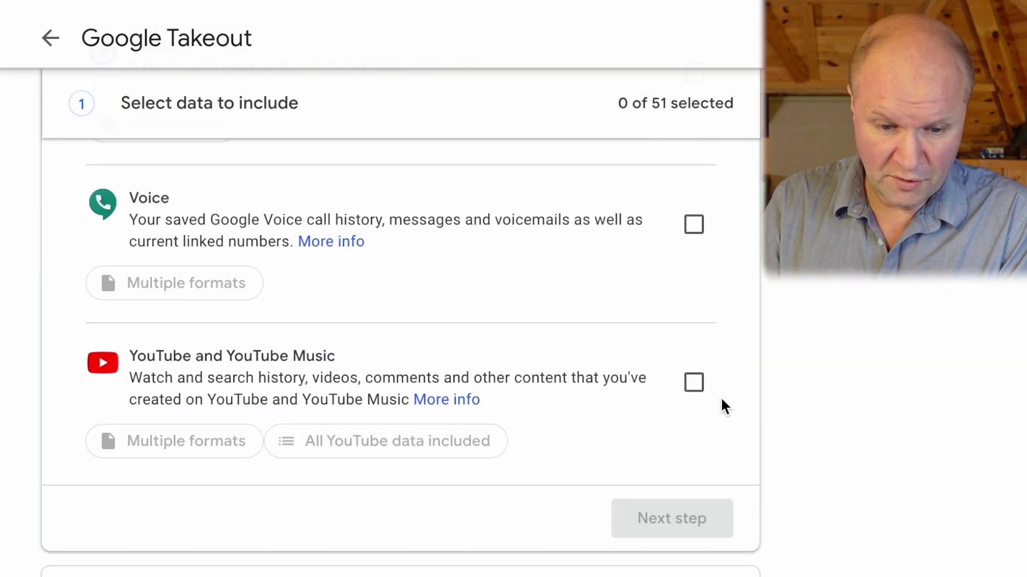
{"action": "left_click", "coordinate": [695, 385]}
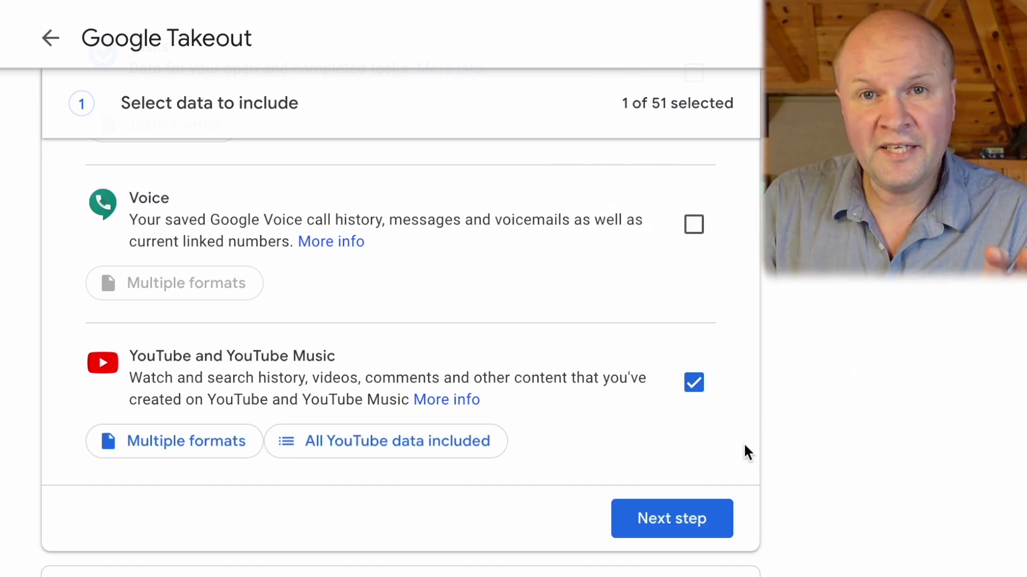
{"action": "left_click", "coordinate": [484, 455]}
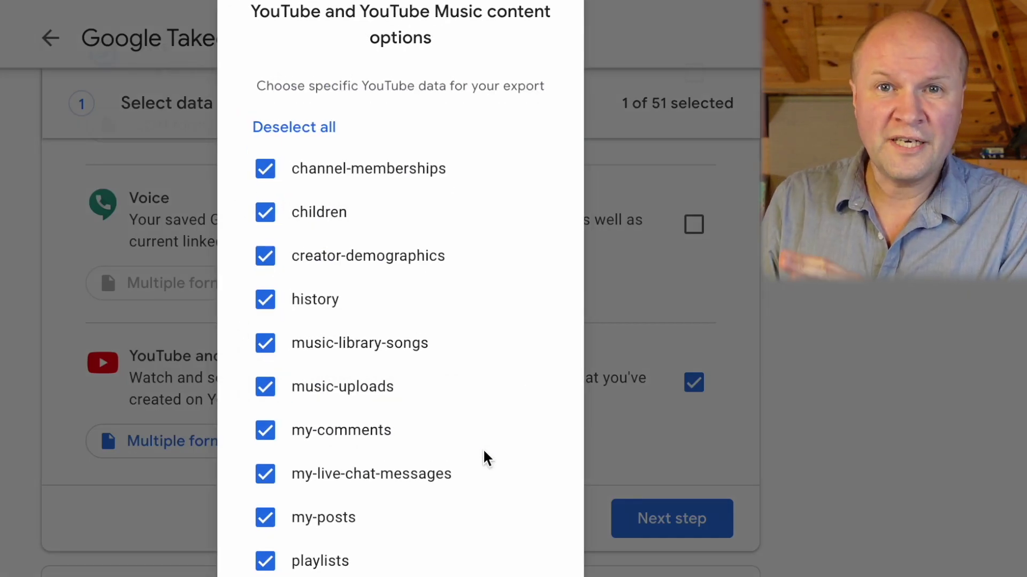
Limit the YouTube data to my-comments only and deliver via emailed download link
{"action": "scroll", "coordinate": [483, 367], "scroll_direction": "down", "scroll_amount": 2}
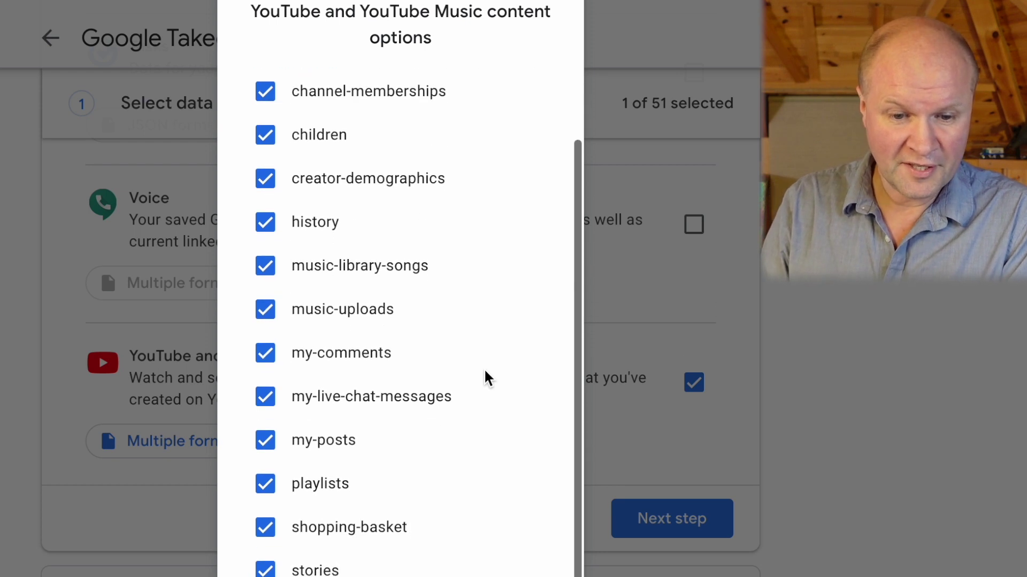
{"action": "scroll", "coordinate": [483, 368], "scroll_direction": "up", "scroll_amount": 5}
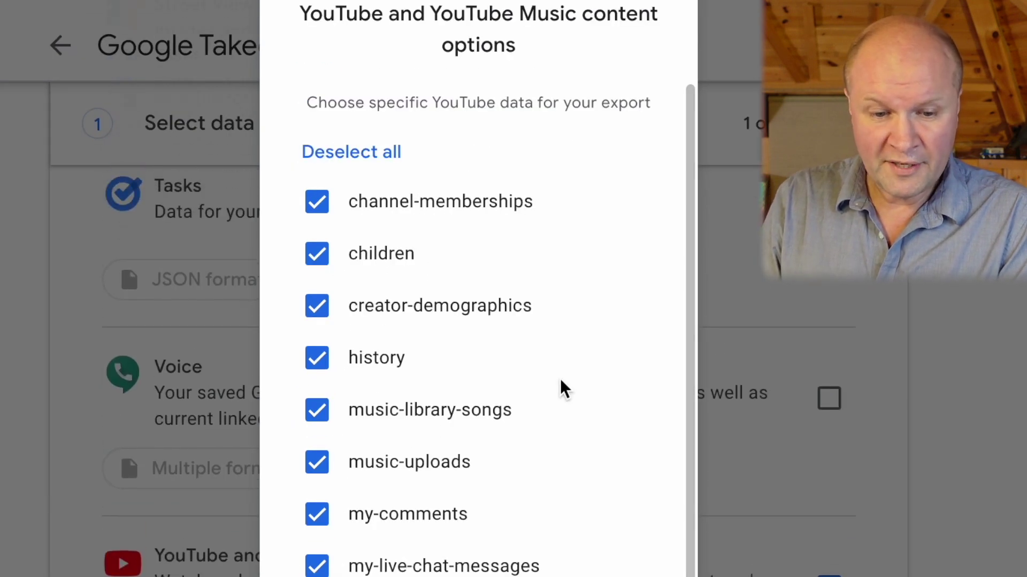
{"action": "left_click", "coordinate": [390, 155]}
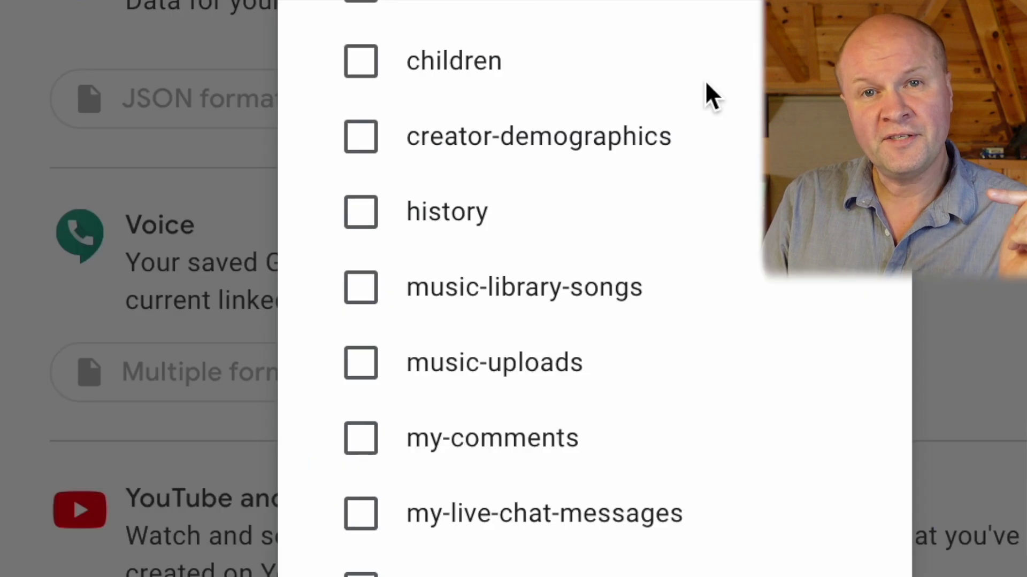
{"action": "scroll", "coordinate": [537, 361], "scroll_direction": "down", "scroll_amount": 2}
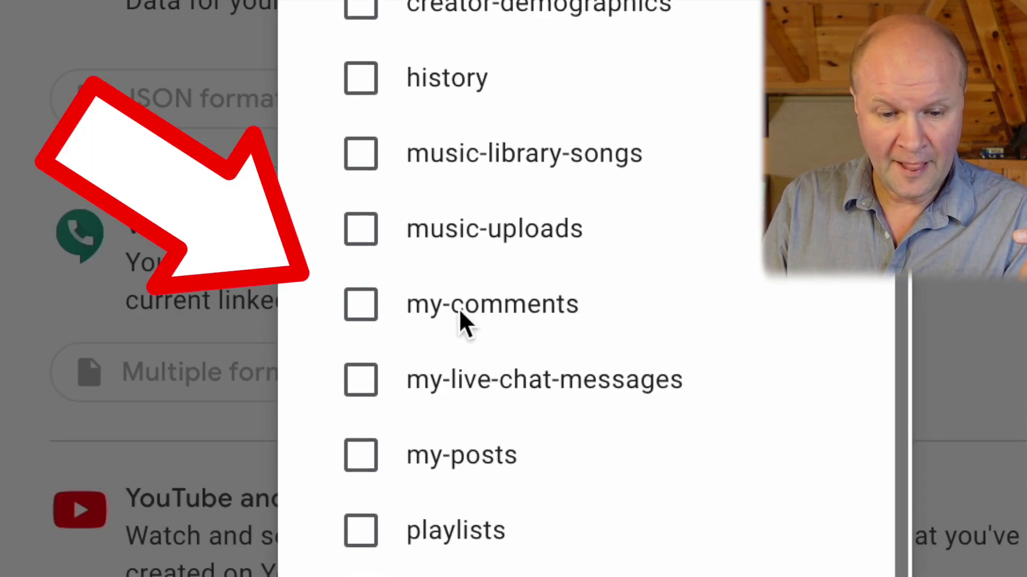
{"action": "left_click", "coordinate": [363, 308]}
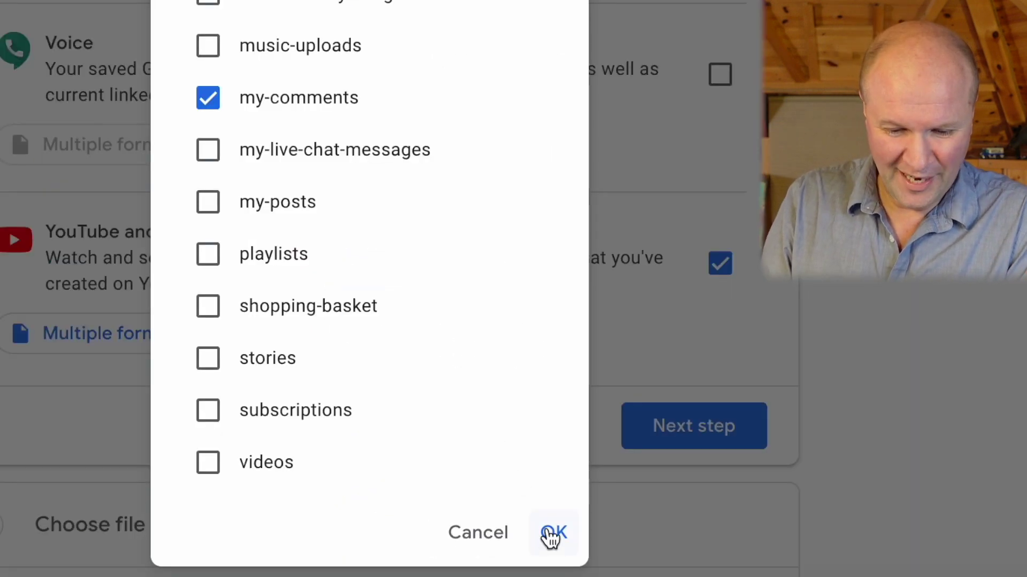
{"action": "left_click", "coordinate": [553, 533]}
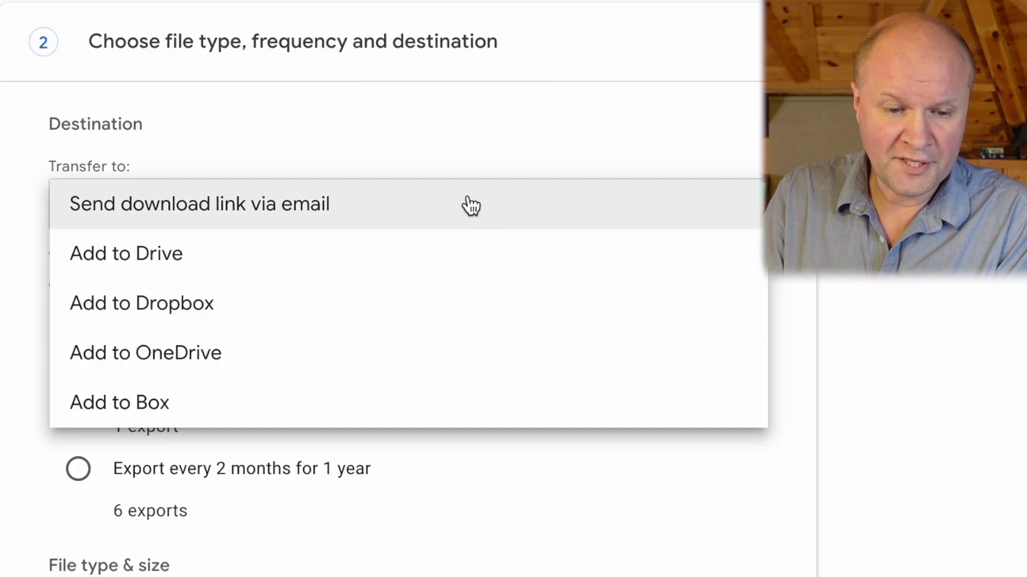
{"action": "left_click", "coordinate": [470, 203]}
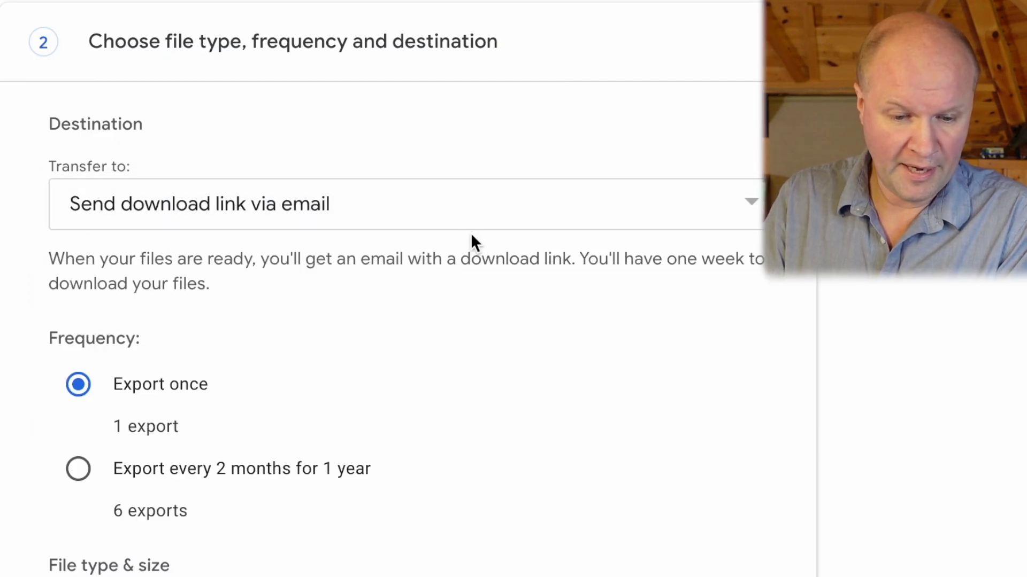
Set the export file size to 4 GB and create the export
{"action": "scroll", "coordinate": [549, 405], "scroll_direction": "down", "scroll_amount": 5}
{"action": "scroll", "coordinate": [549, 405], "scroll_direction": "down", "scroll_amount": 3}
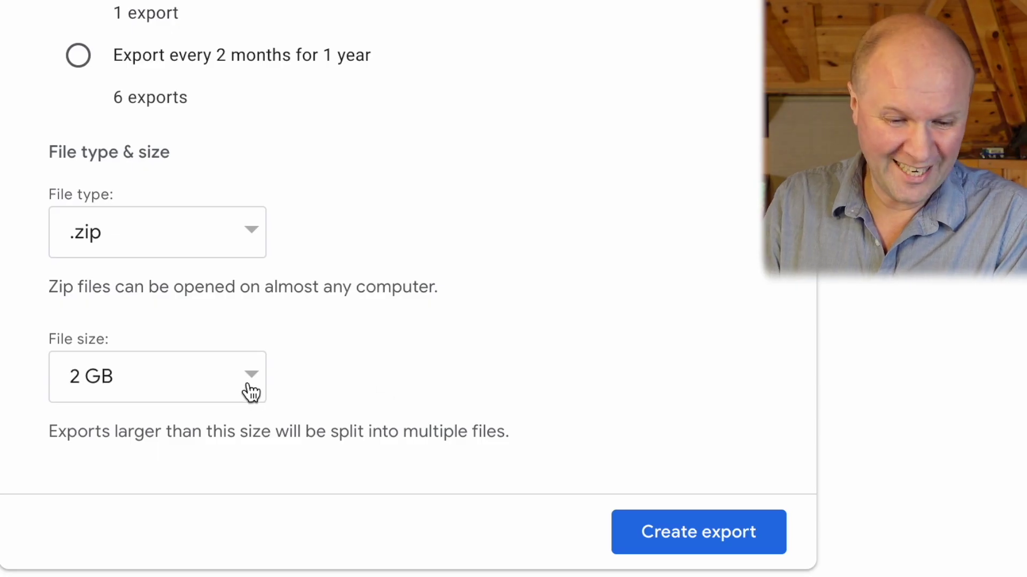
{"action": "left_click", "coordinate": [250, 393]}
{"action": "left_click", "coordinate": [235, 423]}
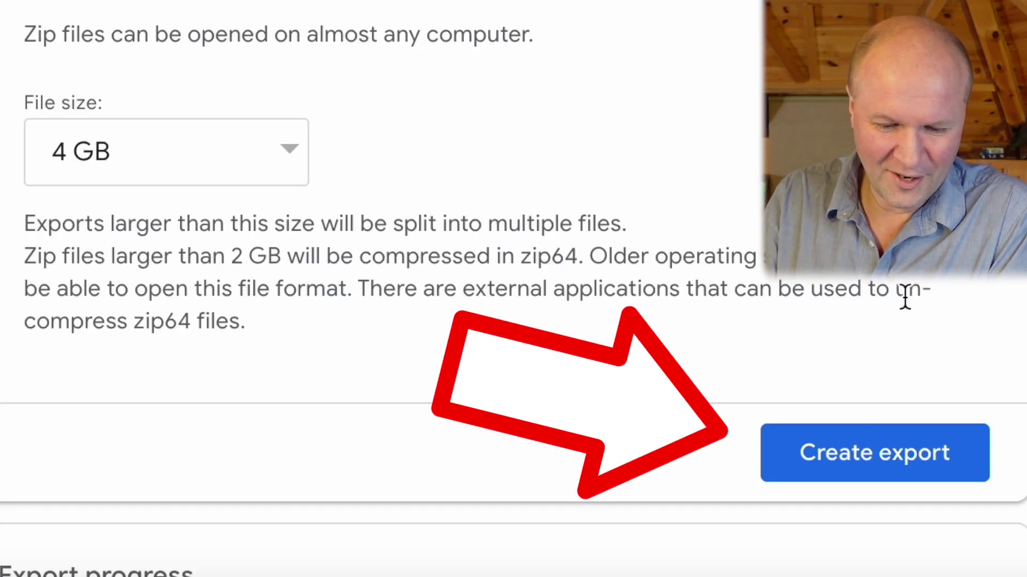
{"action": "left_click", "coordinate": [955, 463]}
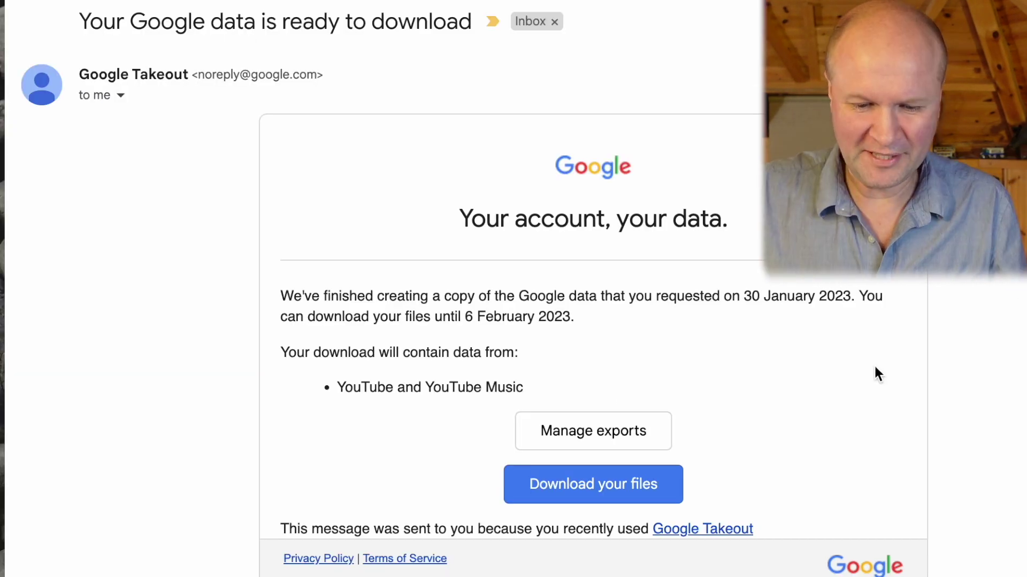
Download the export and open YouTube and YouTube Music > my-comments > my-comments.html
{"action": "left_click", "coordinate": [668, 504]}
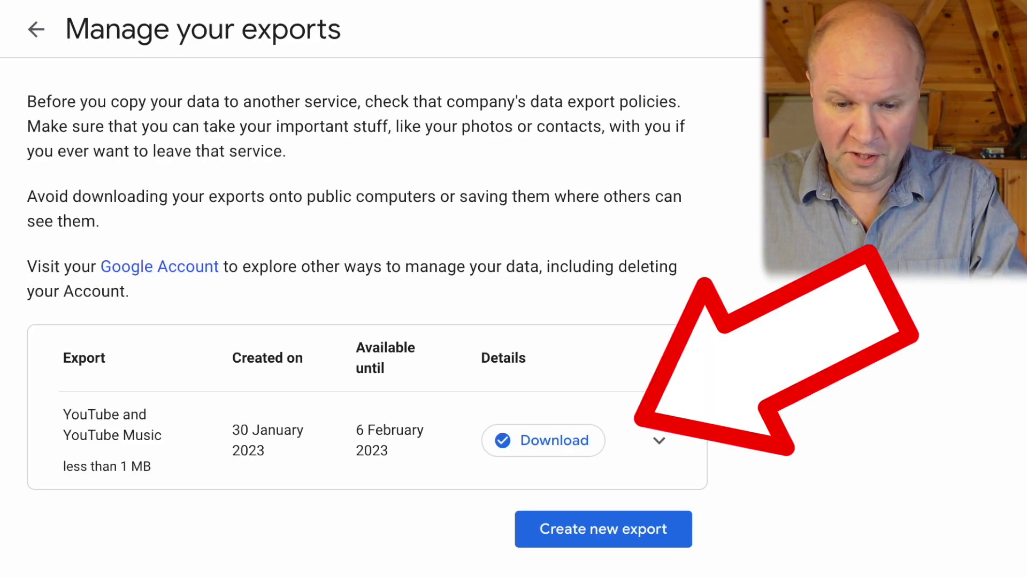
{"action": "left_click", "coordinate": [593, 452]}
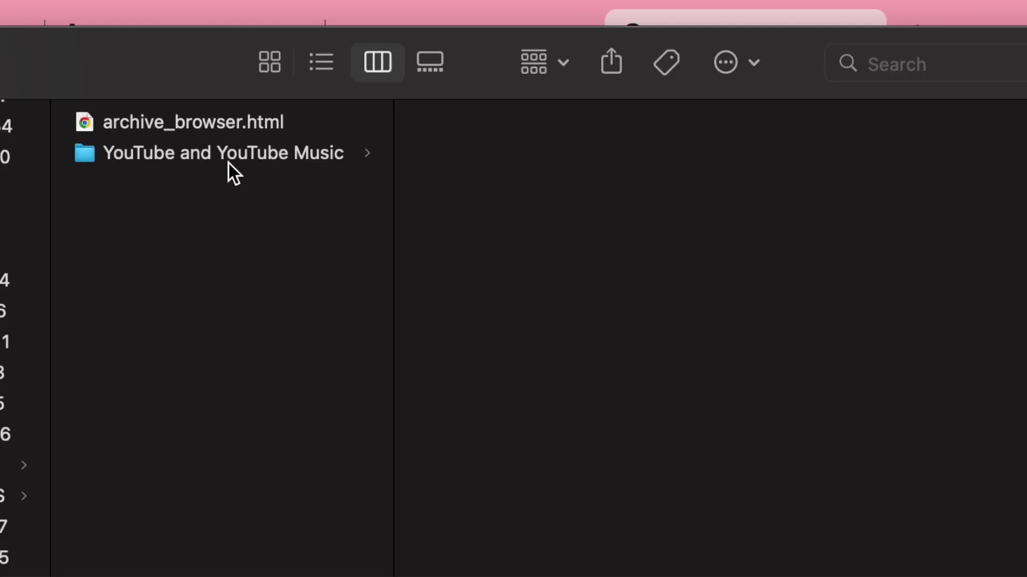
{"action": "left_click", "coordinate": [230, 166]}
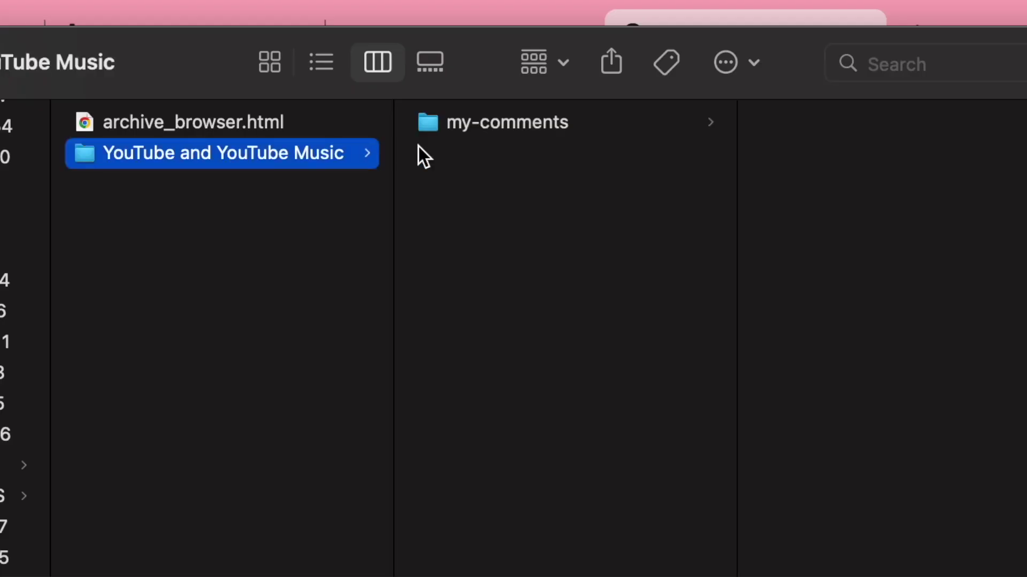
{"action": "left_click", "coordinate": [535, 127]}
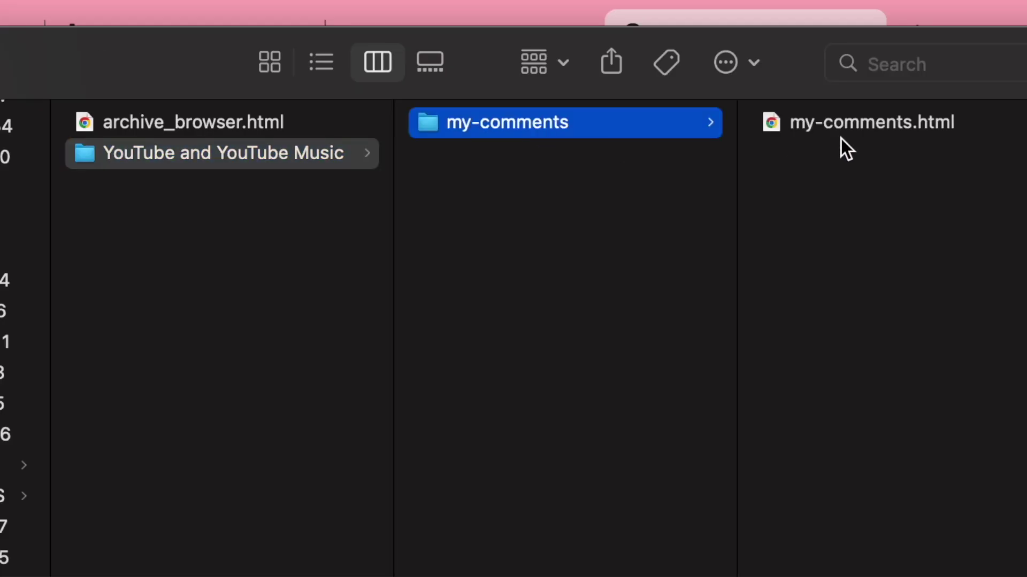
{"action": "left_click", "coordinate": [881, 129]}
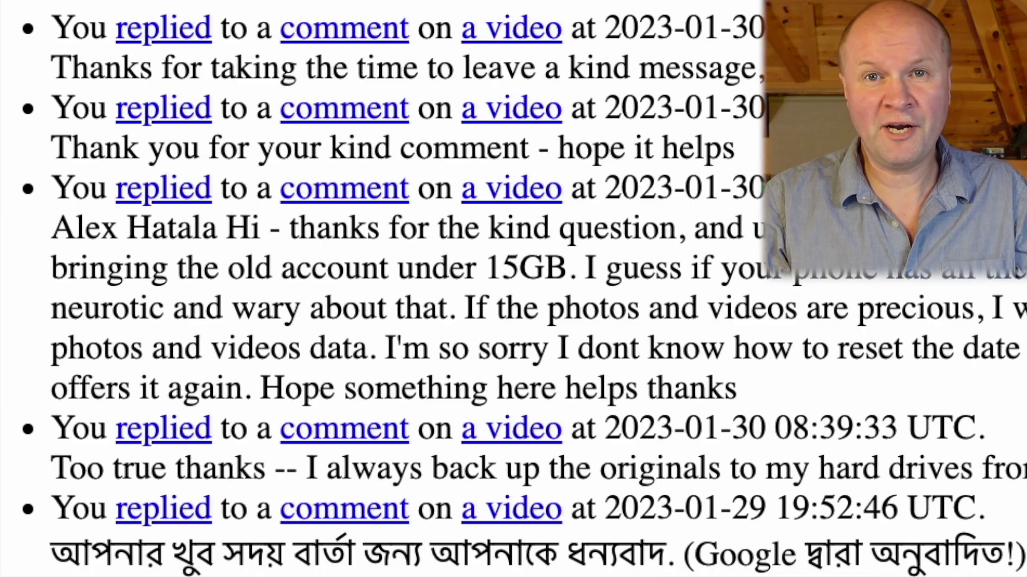
Scroll down through the exported YouTube comments on my-comments.html
{"action": "scroll", "coordinate": [802, 208], "scroll_direction": "down", "scroll_amount": 20}
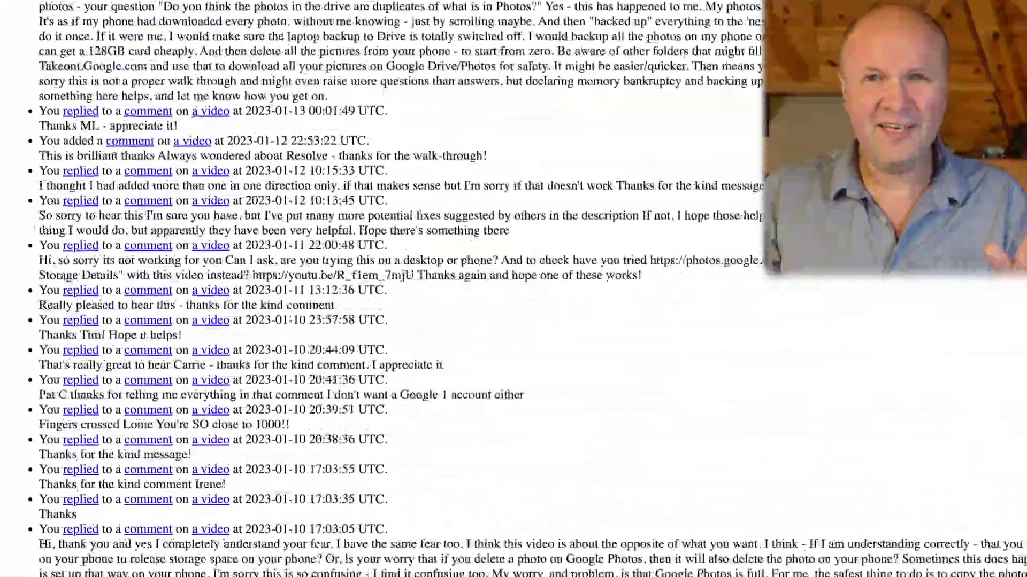
{"action": "scroll", "coordinate": [374, 289], "scroll_direction": "down", "scroll_amount": 20}
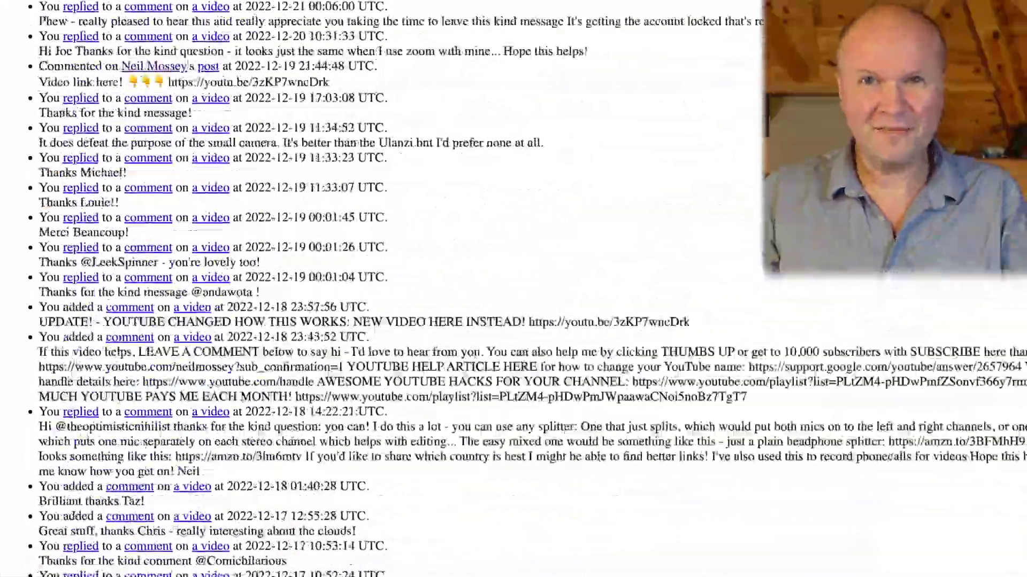
{"action": "scroll", "coordinate": [374, 288], "scroll_direction": "down", "scroll_amount": 20}
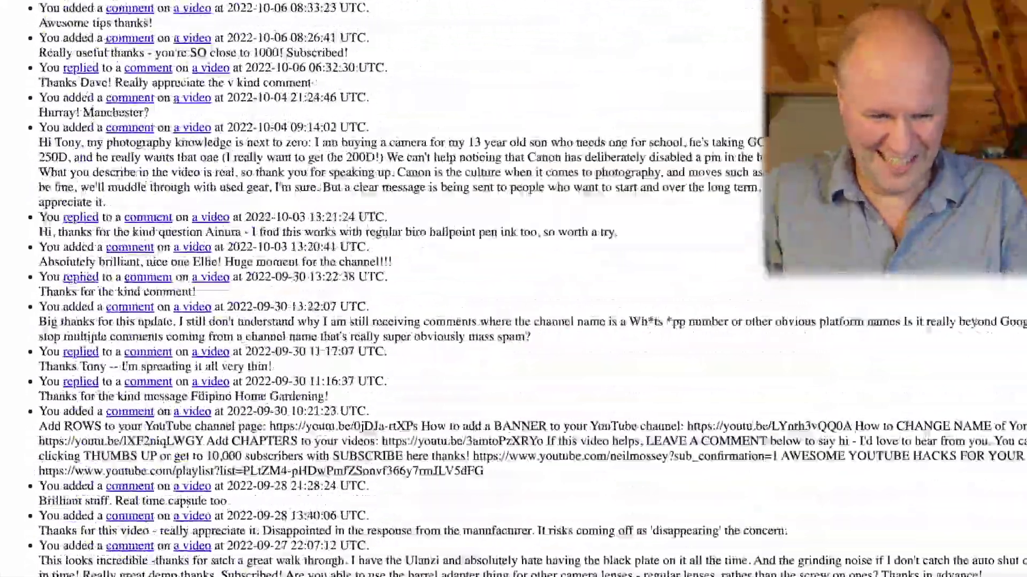
{"action": "scroll", "coordinate": [375, 289], "scroll_direction": "down", "scroll_amount": 20}
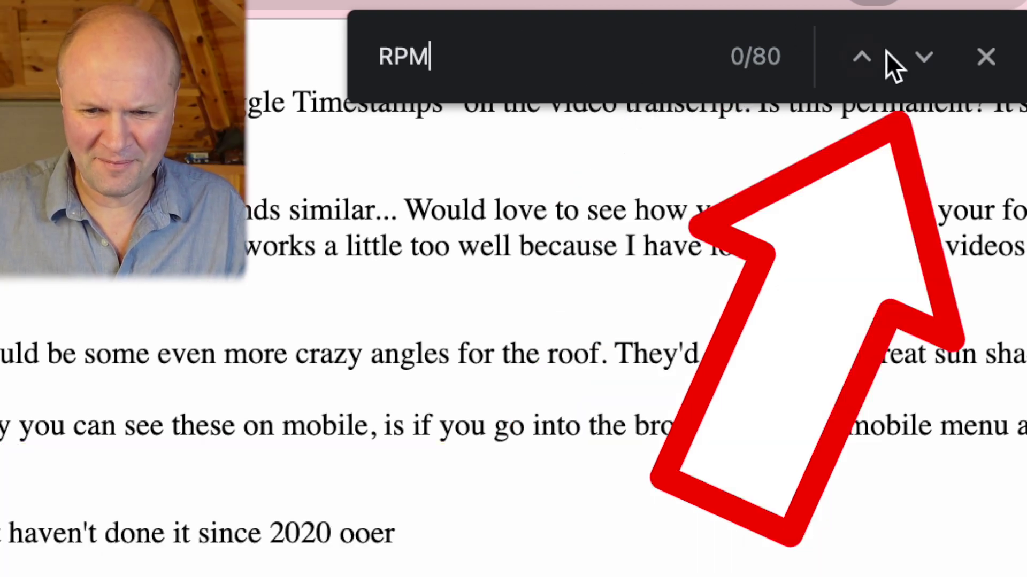
Advance match by match through the "RPM" results, from the first to the 38th of 80
{"action": "left_click", "coordinate": [924, 57]}
{"action": "left_click", "coordinate": [925, 68]}
{"action": "left_click", "coordinate": [925, 68]}
{"action": "left_click", "coordinate": [925, 68]}
{"action": "left_click", "coordinate": [925, 69]}
{"action": "left_click", "coordinate": [925, 68]}
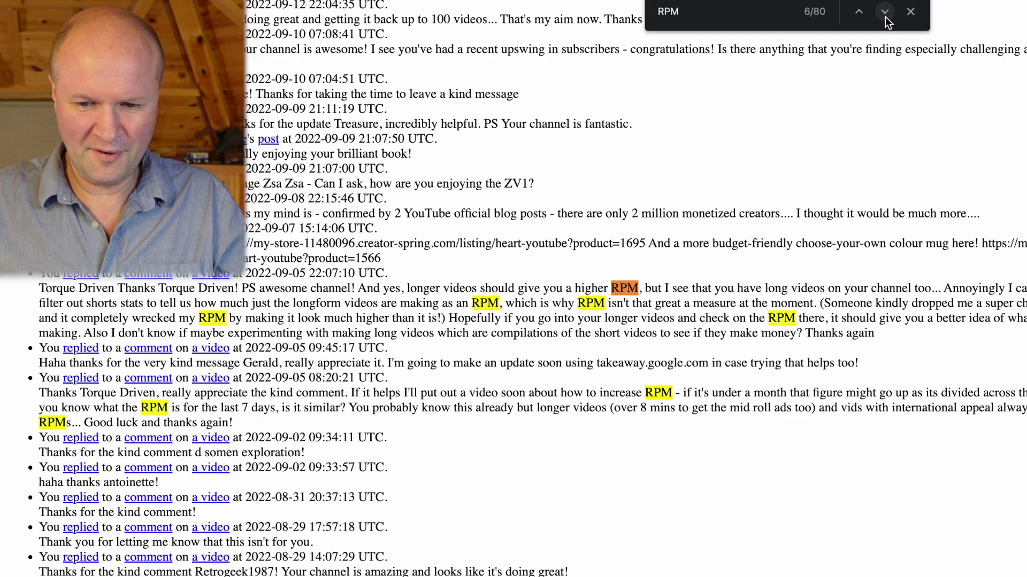
{"action": "left_click", "coordinate": [884, 12]}
{"action": "left_click", "coordinate": [884, 12]}
{"action": "left_click", "coordinate": [884, 17]}
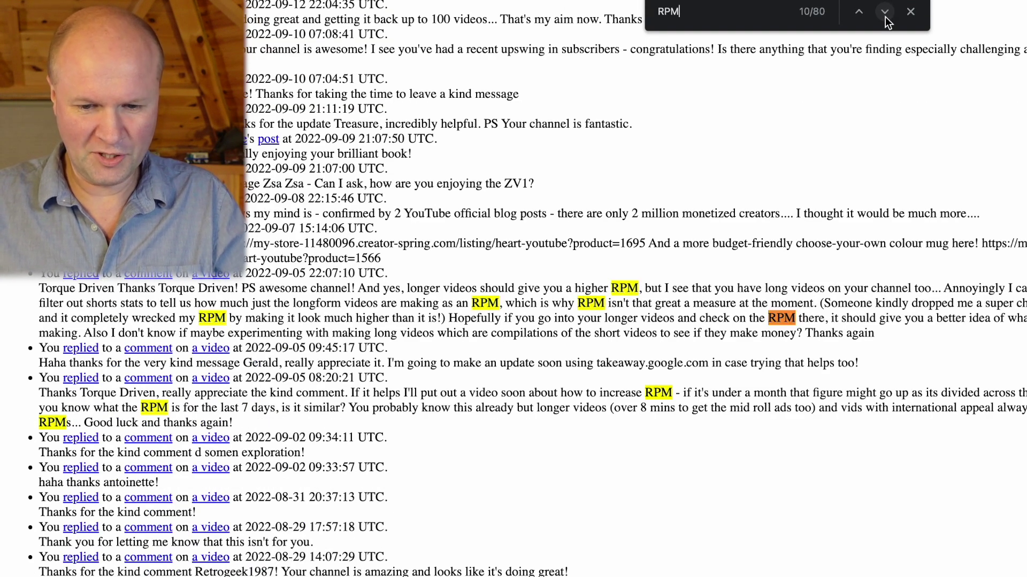
{"action": "left_click", "coordinate": [885, 17]}
{"action": "left_click", "coordinate": [885, 17]}
{"action": "left_click", "coordinate": [885, 17]}
{"action": "left_click", "coordinate": [885, 17]}
{"action": "key", "text": "Return"}
{"action": "key", "text": "Return"}
{"action": "key", "text": "Return"}
{"action": "key", "text": "Return"}
{"action": "key", "text": "Return"}
{"action": "key", "text": "Return"}
{"action": "key", "text": "Return"}
{"action": "key", "text": "Return"}
{"action": "key", "text": "Return"}
{"action": "key", "text": "Return"}
{"action": "key", "text": "Return"}
{"action": "key", "text": "Return"}
{"action": "key", "text": "Return"}
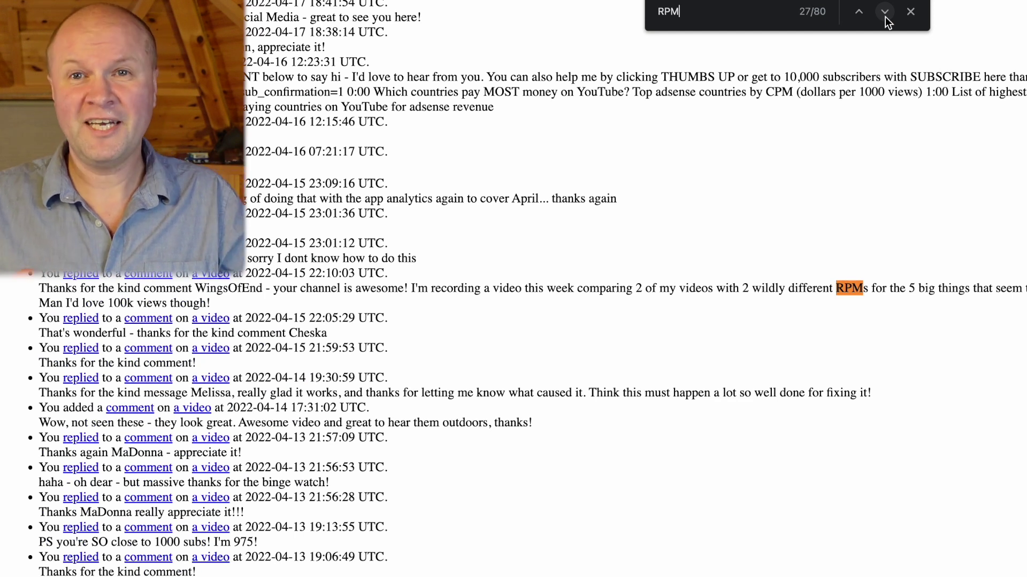
{"action": "left_click", "coordinate": [886, 17]}
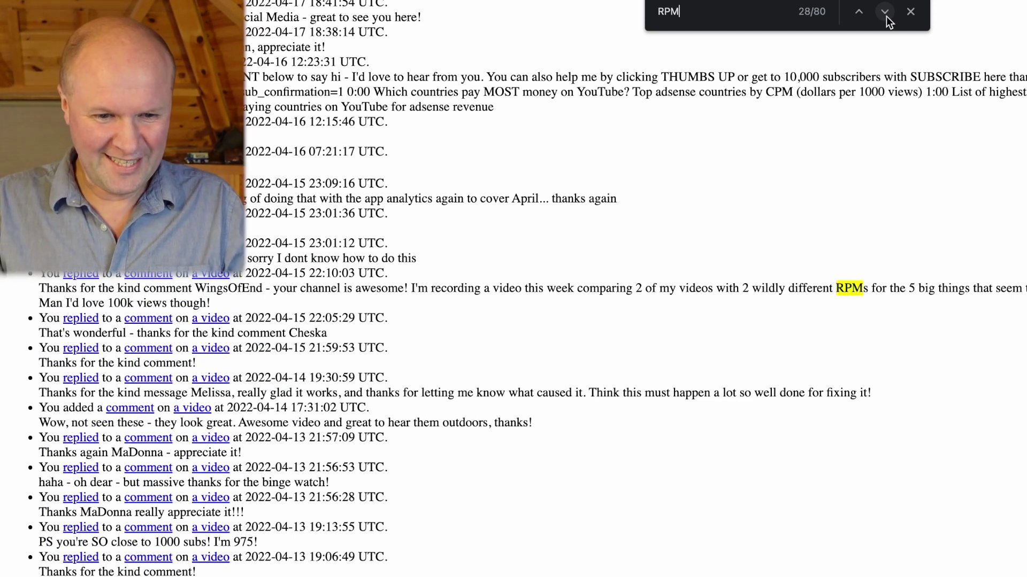
{"action": "left_click", "coordinate": [886, 17]}
{"action": "left_click", "coordinate": [885, 17]}
{"action": "left_click", "coordinate": [886, 17]}
{"action": "left_click", "coordinate": [885, 17]}
{"action": "left_click", "coordinate": [885, 16]}
{"action": "left_click", "coordinate": [886, 16]}
{"action": "left_click", "coordinate": [885, 16]}
{"action": "left_click", "coordinate": [885, 17]}
{"action": "key", "text": "Return"}
{"action": "key", "text": "Return"}
{"action": "key", "text": "Return"}
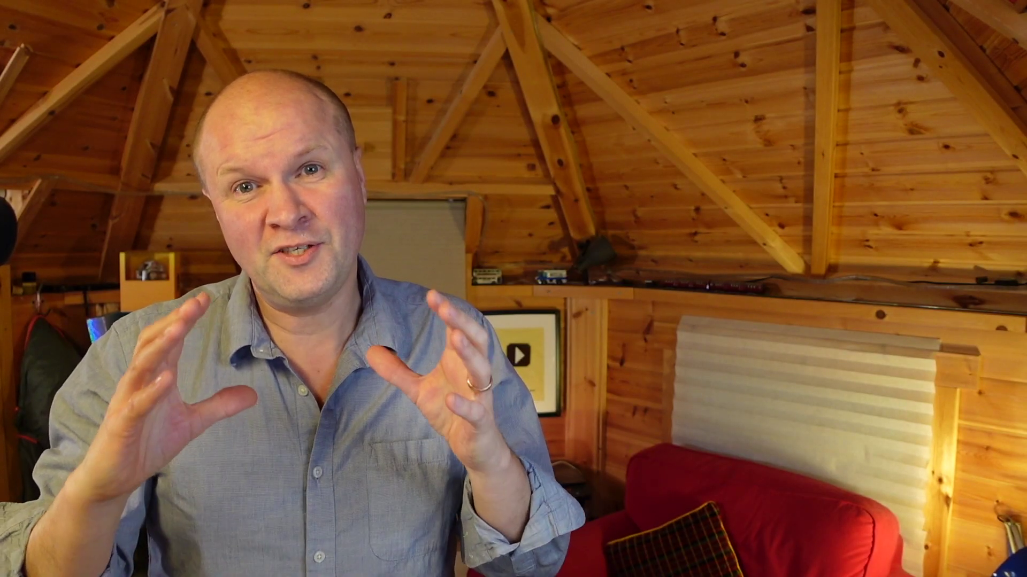